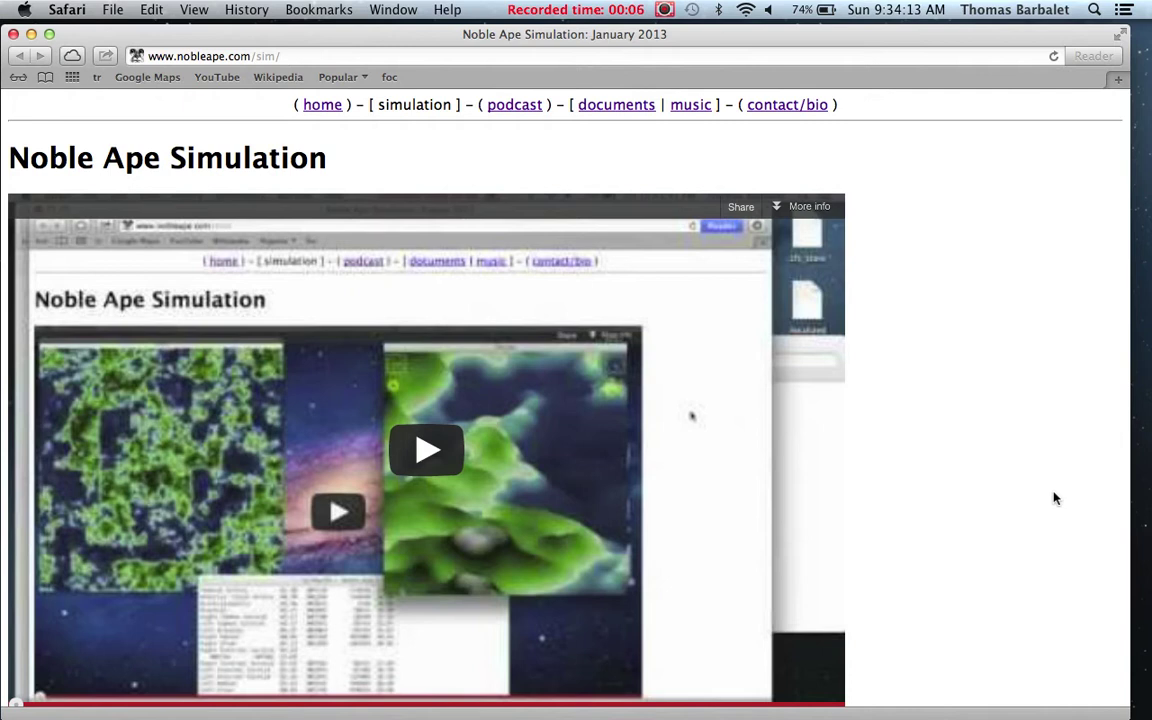
- Download the '(10.8 pkg)' simulation.pkg from the Noble Ape page and open it from Downloads
{"action": "scroll", "coordinate": [1054, 498], "scroll_direction": "down", "scroll_amount": 5}
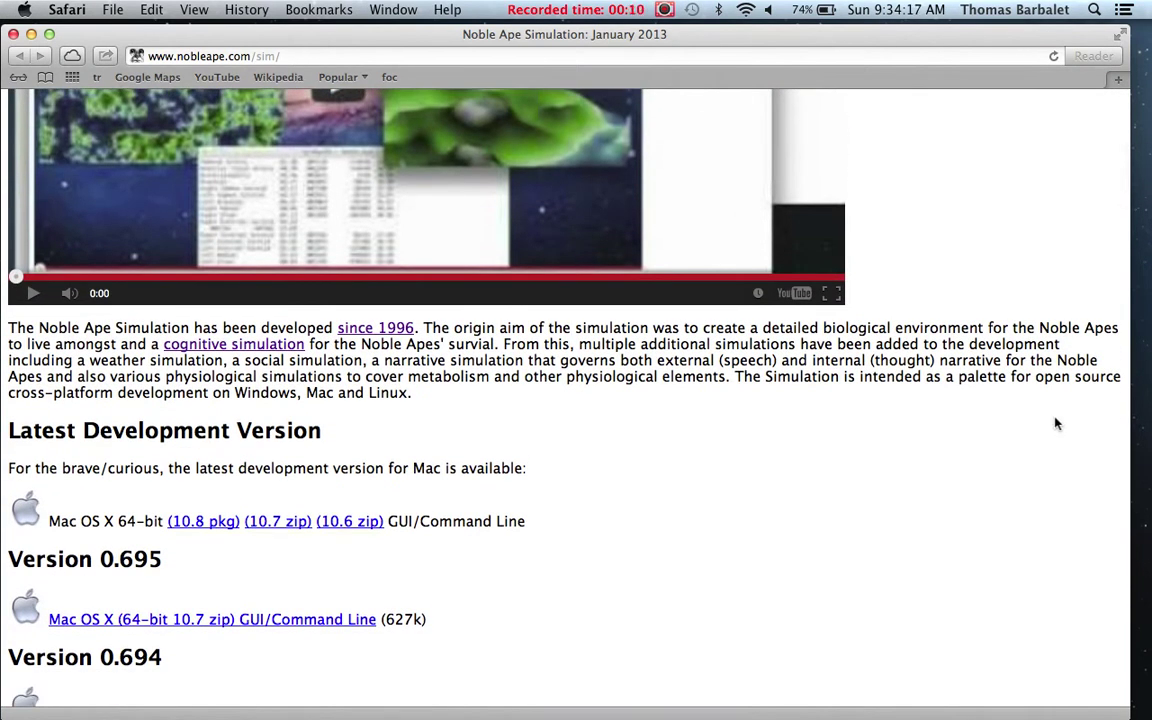
{"action": "scroll", "coordinate": [1056, 424], "scroll_direction": "down", "scroll_amount": 4}
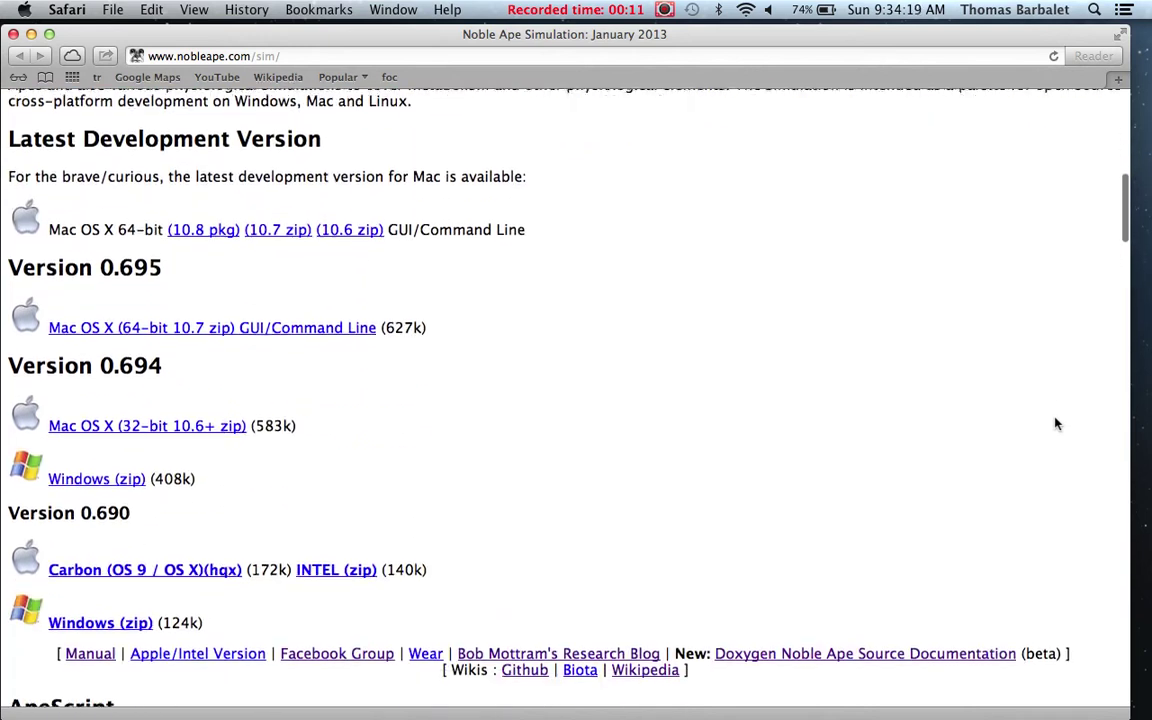
{"action": "scroll", "coordinate": [1056, 424], "scroll_direction": "up", "scroll_amount": 1}
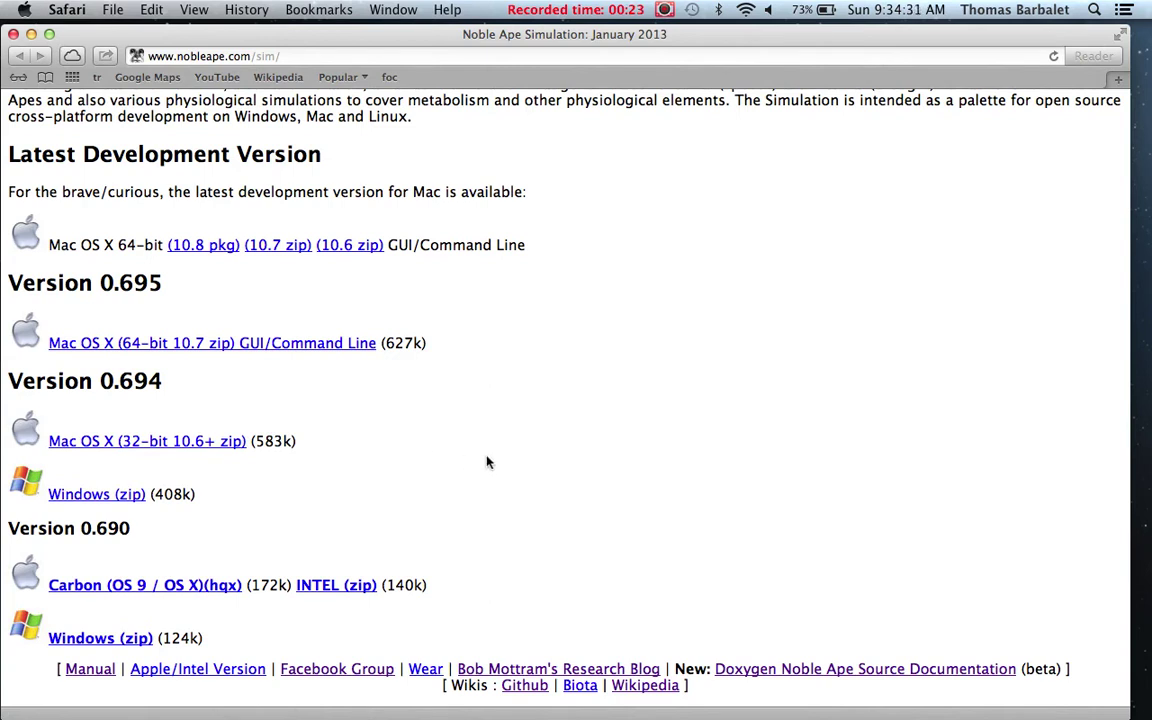
{"action": "scroll", "coordinate": [487, 462], "scroll_direction": "up", "scroll_amount": 3}
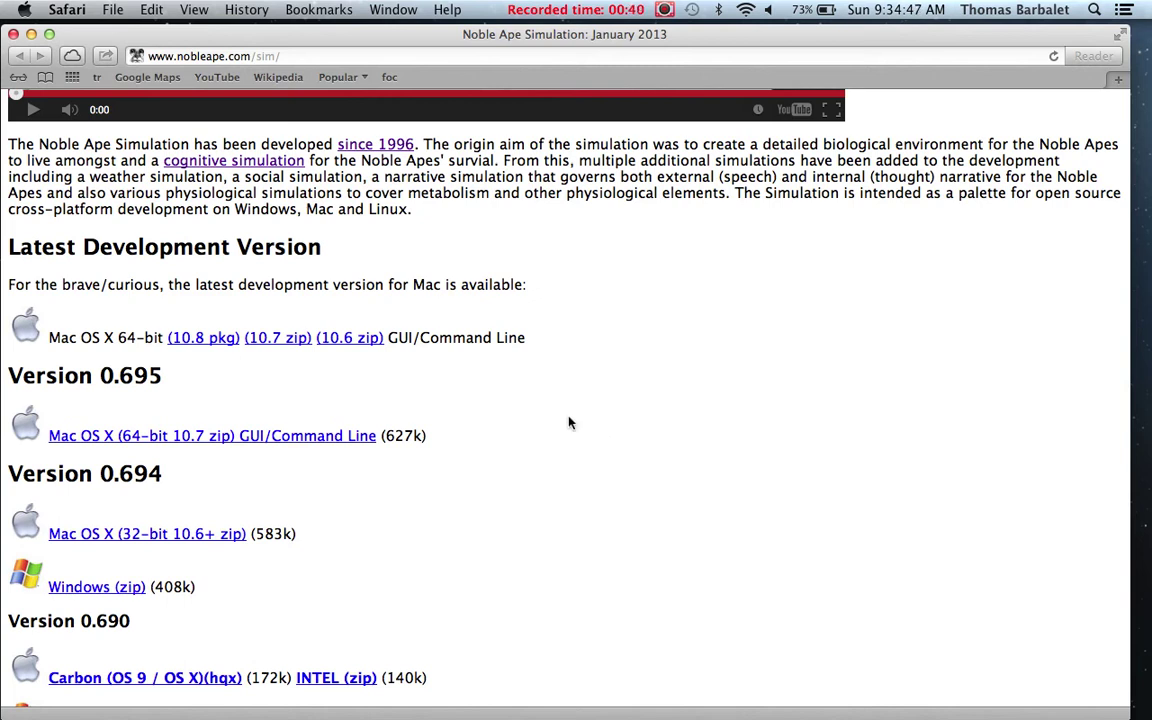
{"action": "left_click", "coordinate": [213, 340]}
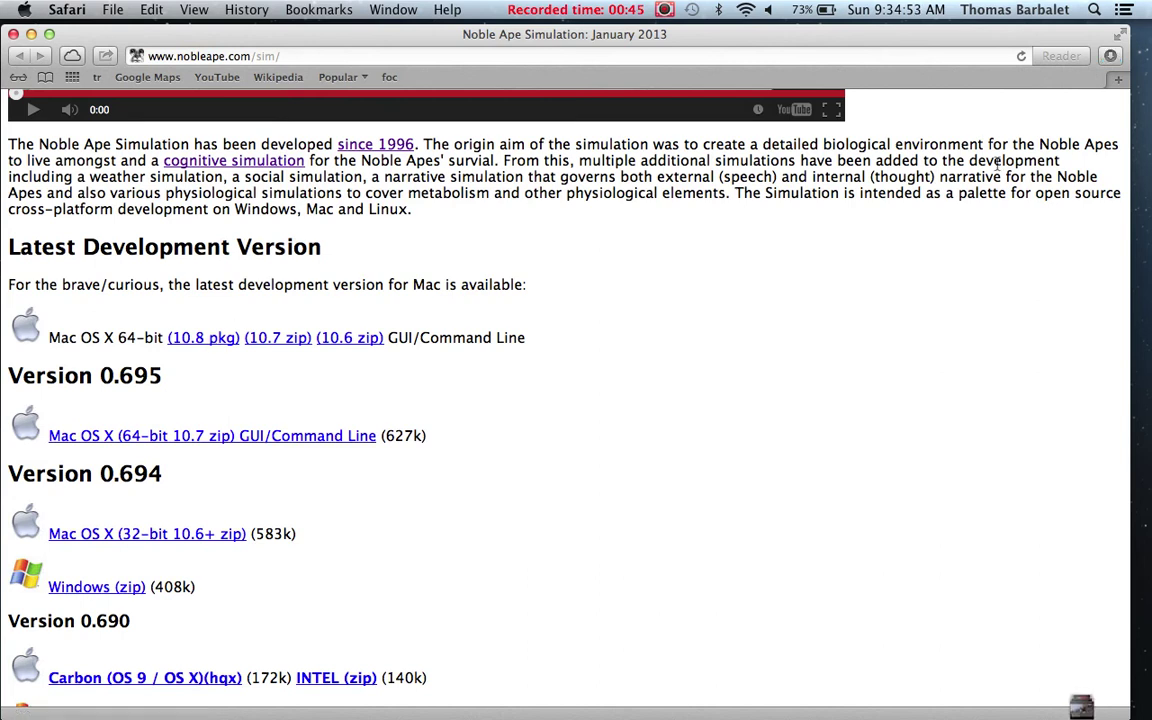
{"action": "left_click", "coordinate": [1111, 58]}
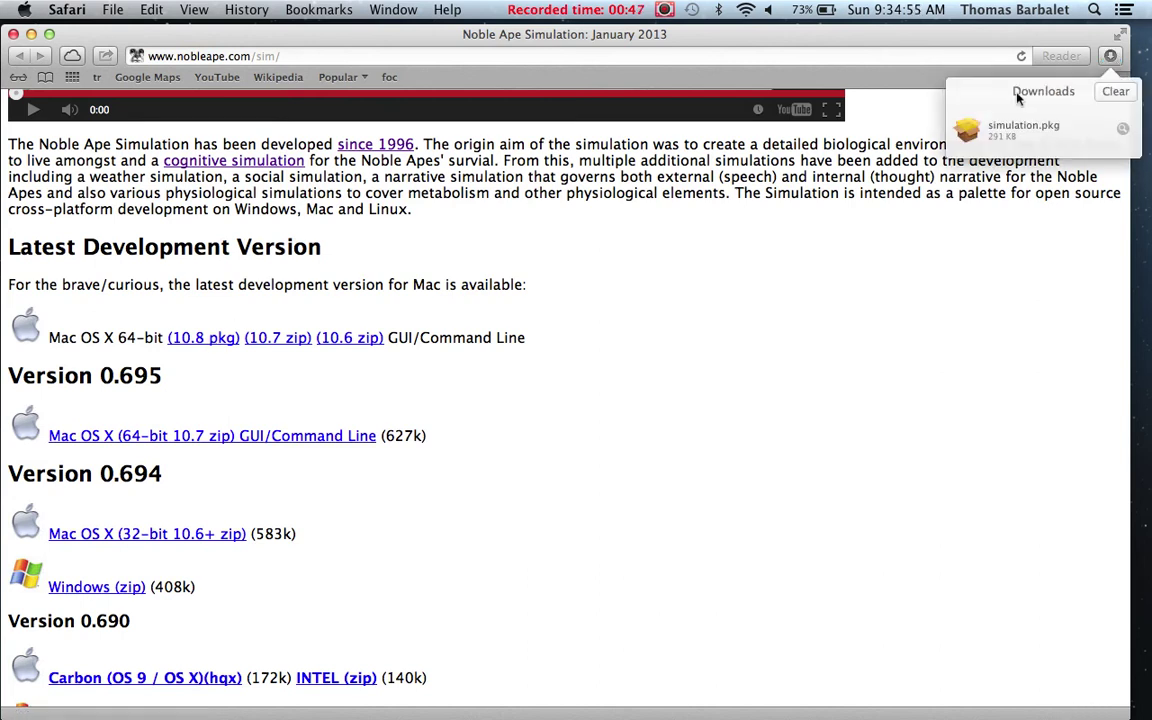
{"action": "double_click", "coordinate": [972, 134]}
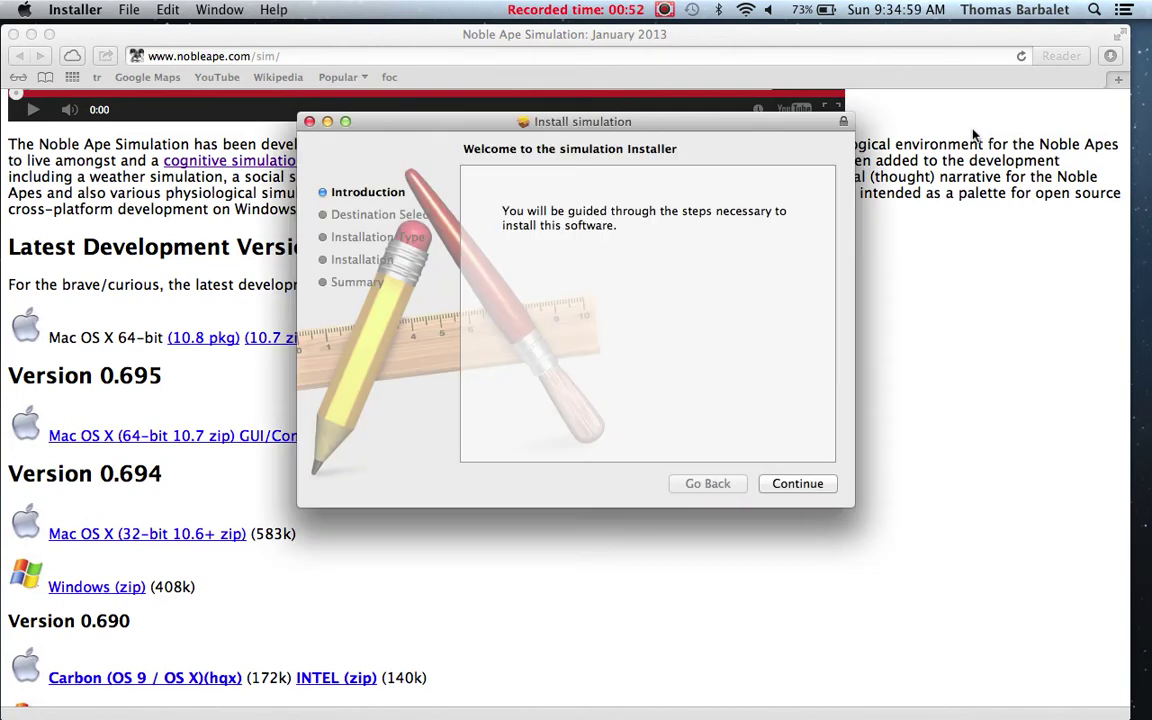
- Install simulation onto the disk Luna, authorising with the admin password, then close the installer
{"action": "left_click", "coordinate": [815, 488]}
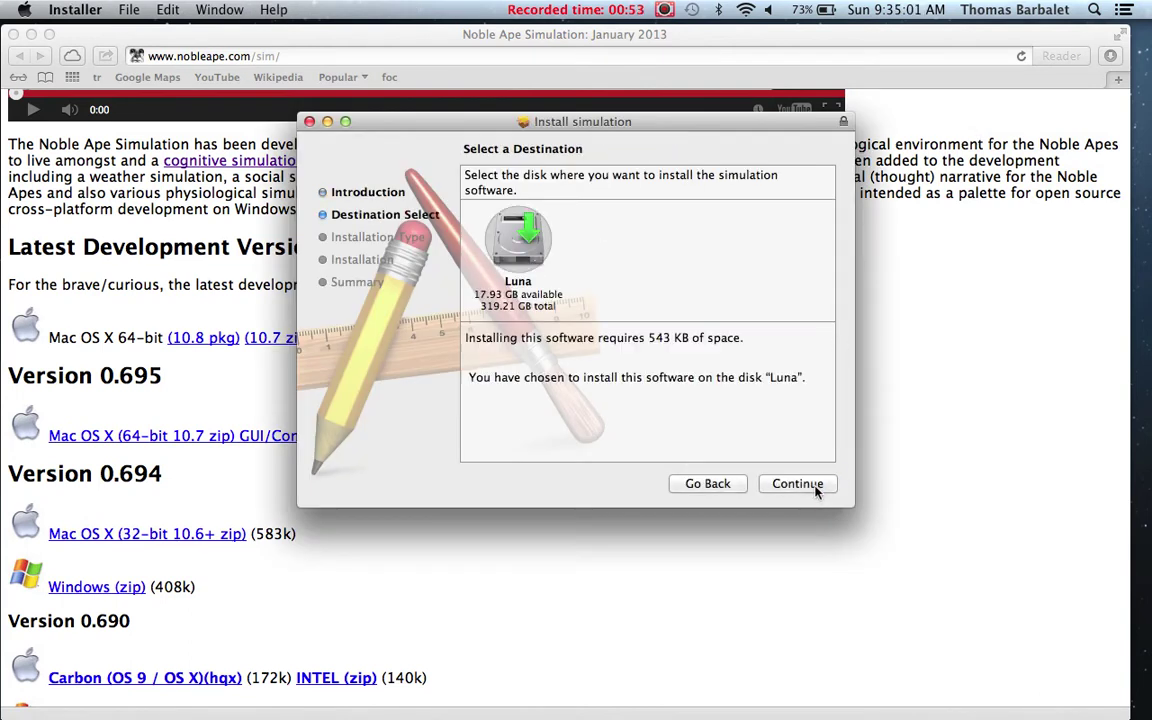
{"action": "left_click", "coordinate": [815, 488]}
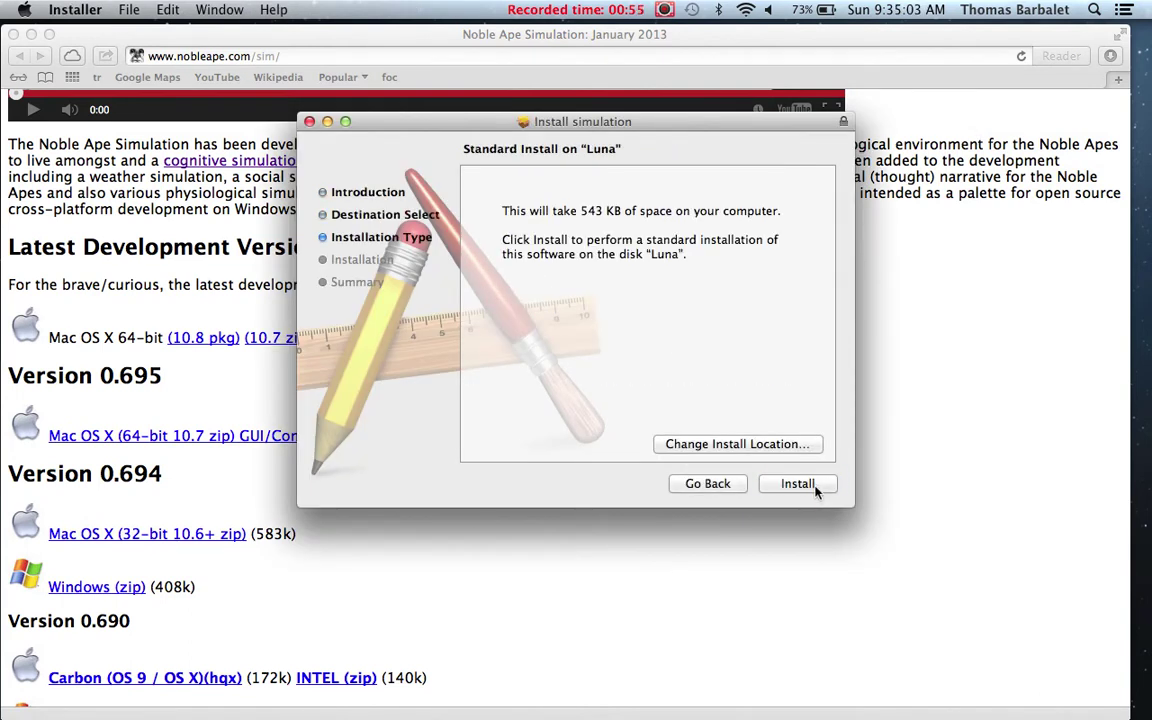
{"action": "left_click", "coordinate": [815, 488]}
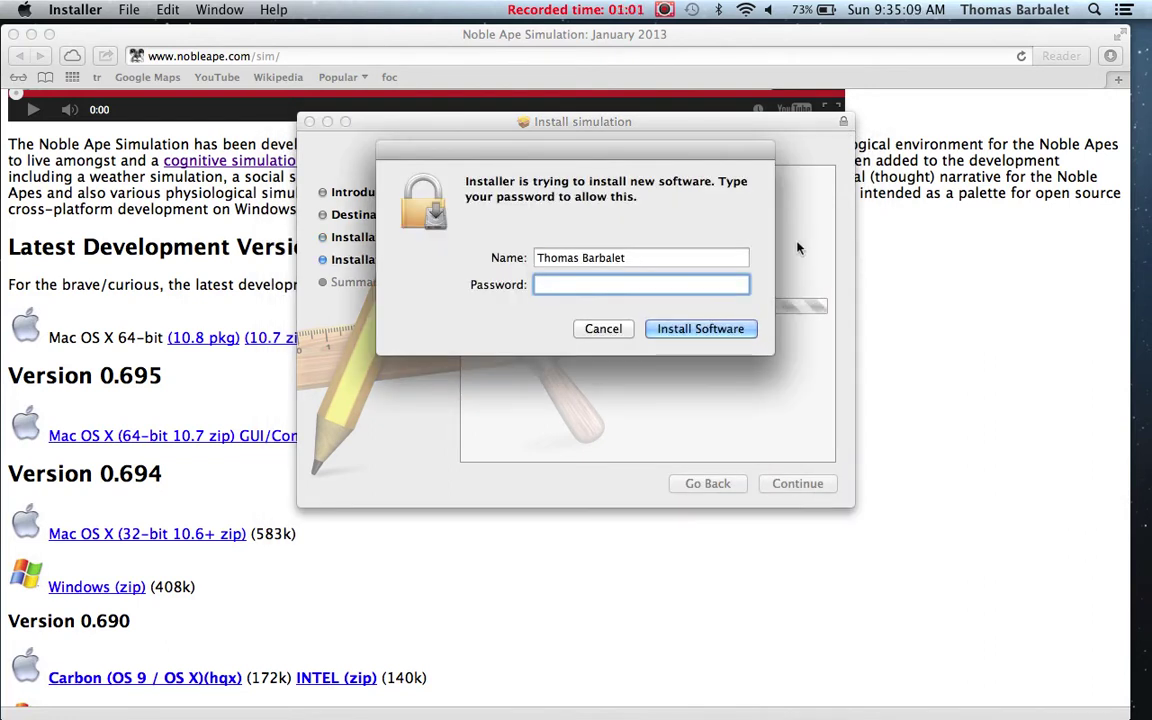
{"action": "type", "text": "••••••••"}
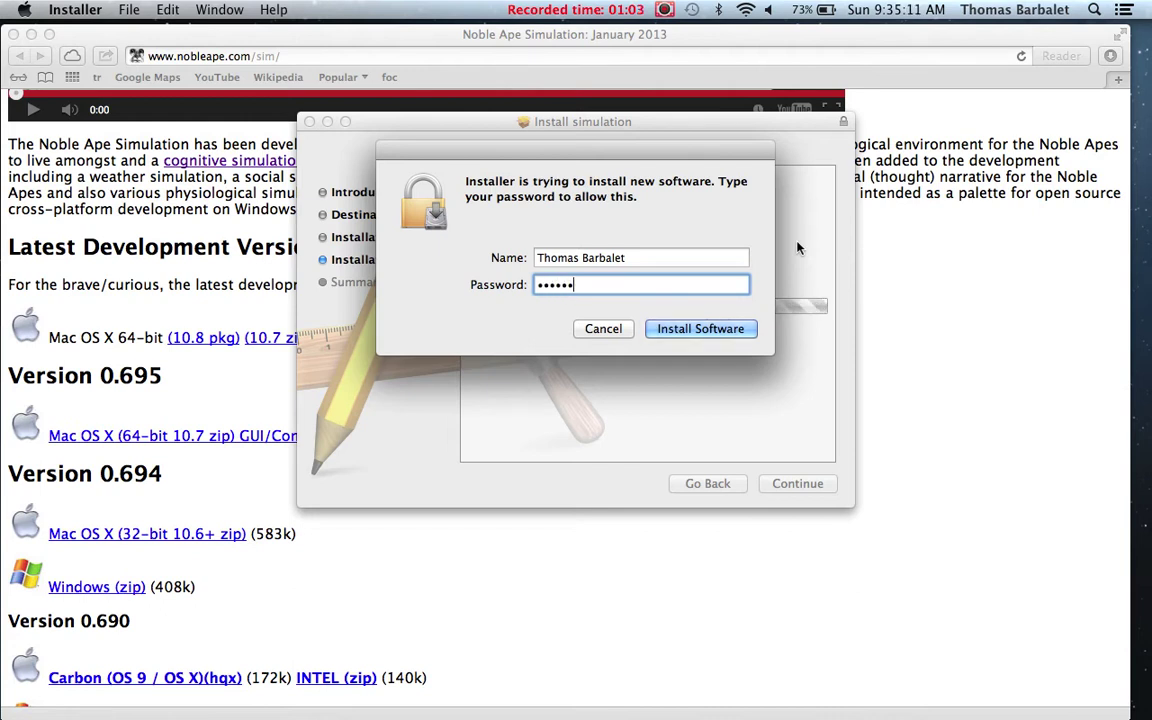
{"action": "left_click", "coordinate": [718, 330]}
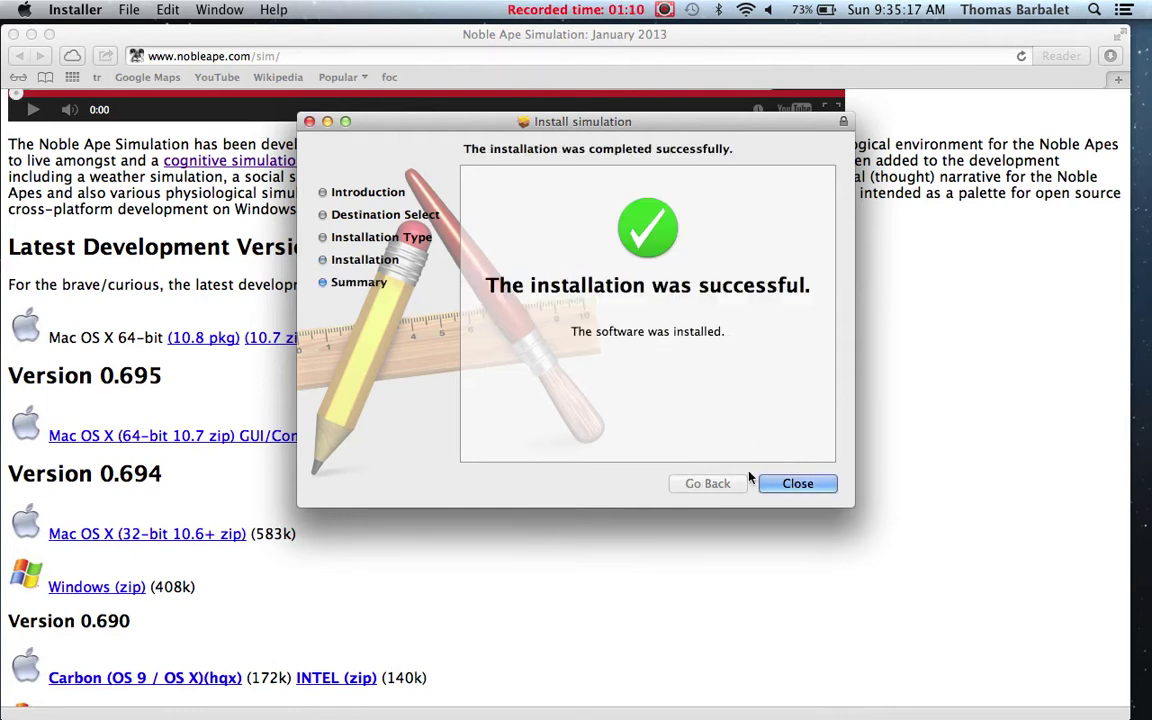
{"action": "left_click", "coordinate": [779, 483]}
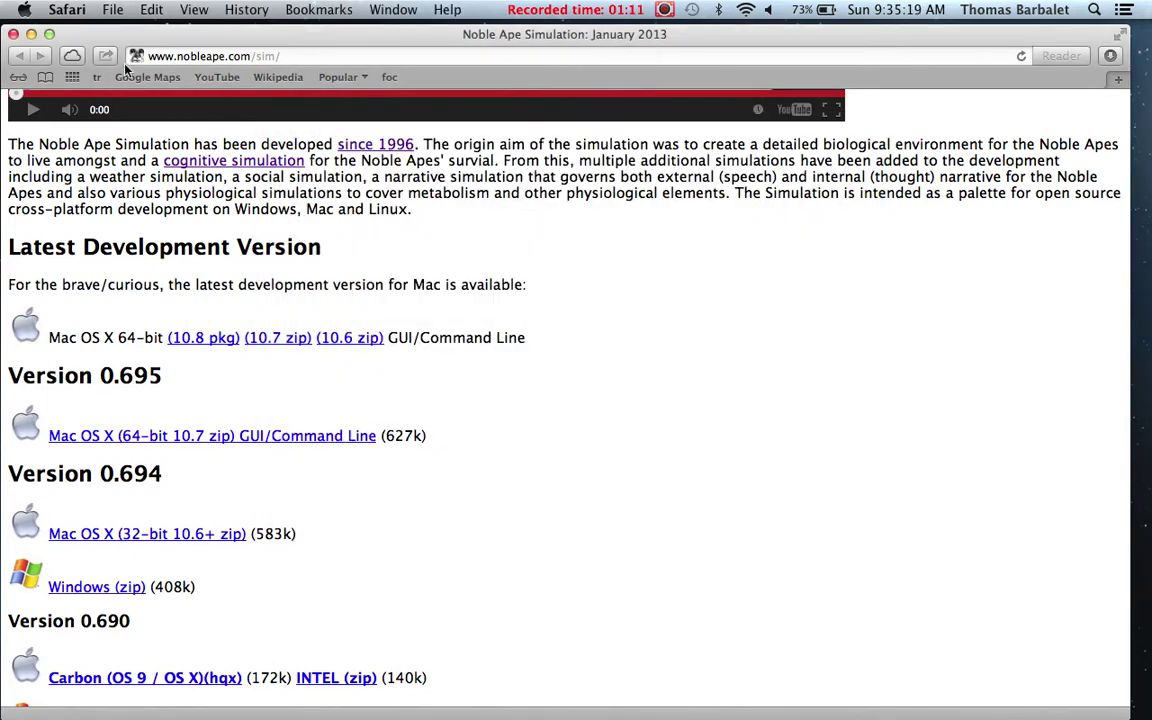
- Minimize Safari and launch 'simulation' from the Finder Applications folder
{"action": "left_click", "coordinate": [30, 35]}
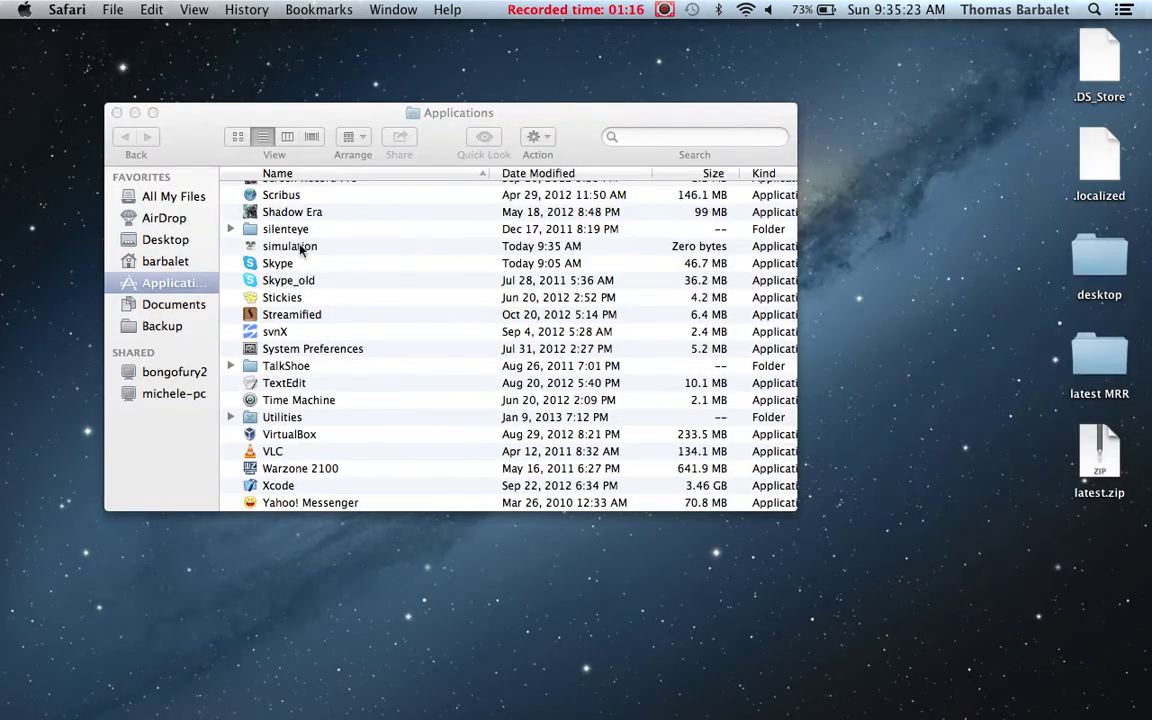
{"action": "left_click", "coordinate": [300, 250]}
{"action": "left_click", "coordinate": [300, 250]}
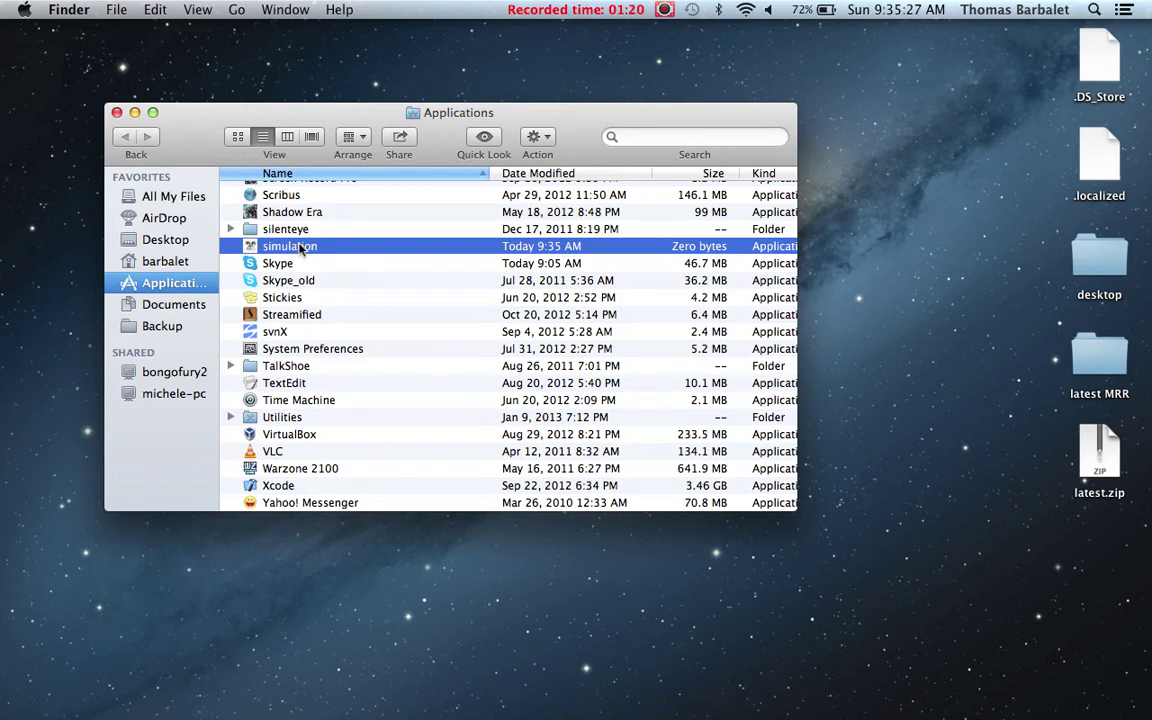
{"action": "double_click", "coordinate": [300, 250]}
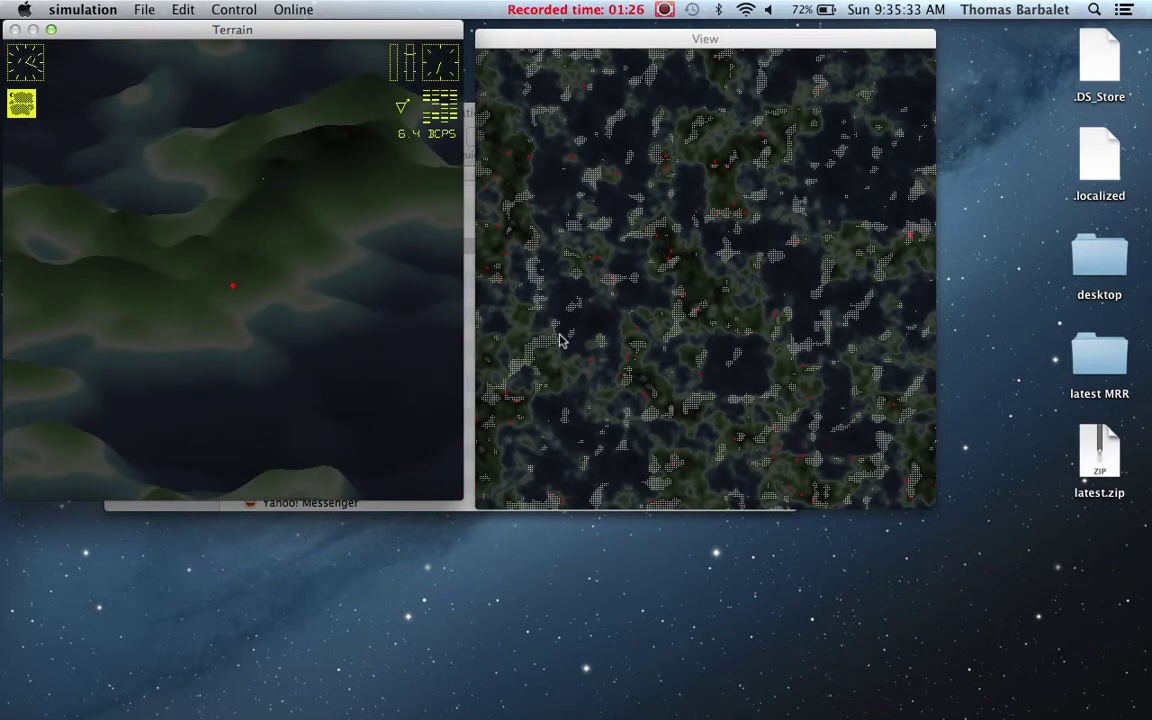
{"action": "left_click", "coordinate": [232, 8]}
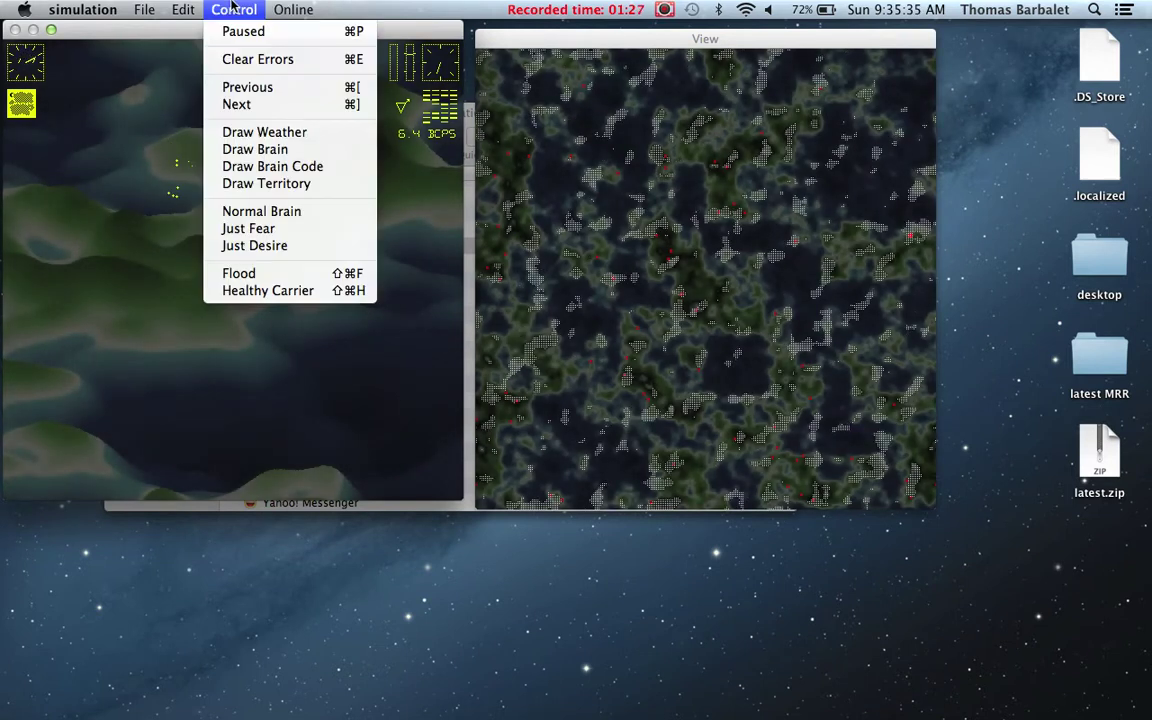
{"action": "mouse_move", "coordinate": [278, 9]}
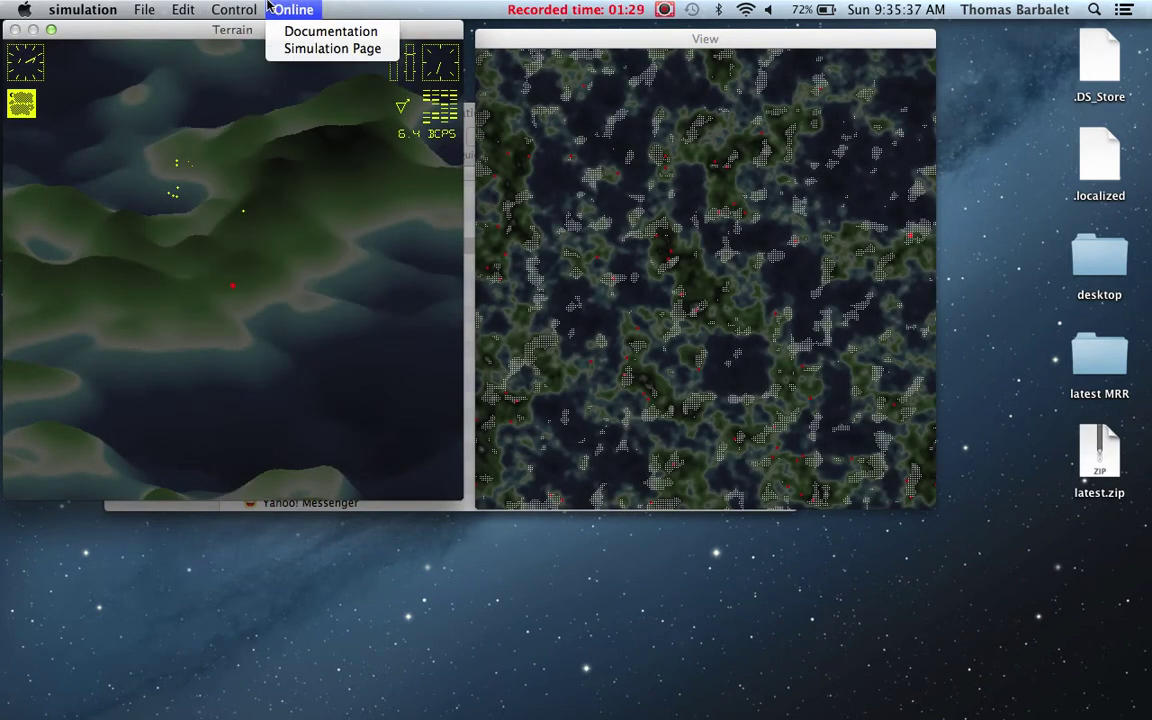
{"action": "left_click", "coordinate": [300, 31]}
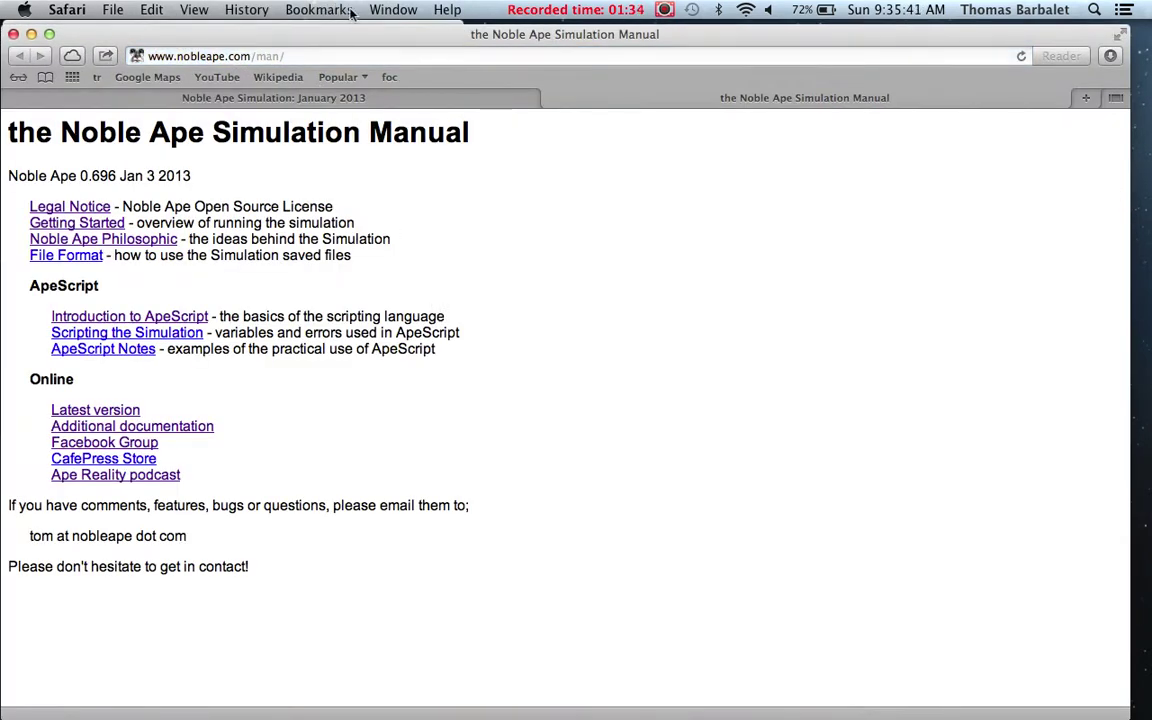
{"action": "left_click_drag", "start_coordinate": [308, 36], "coordinate": [314, 70]}
{"action": "left_click", "coordinate": [280, 31]}
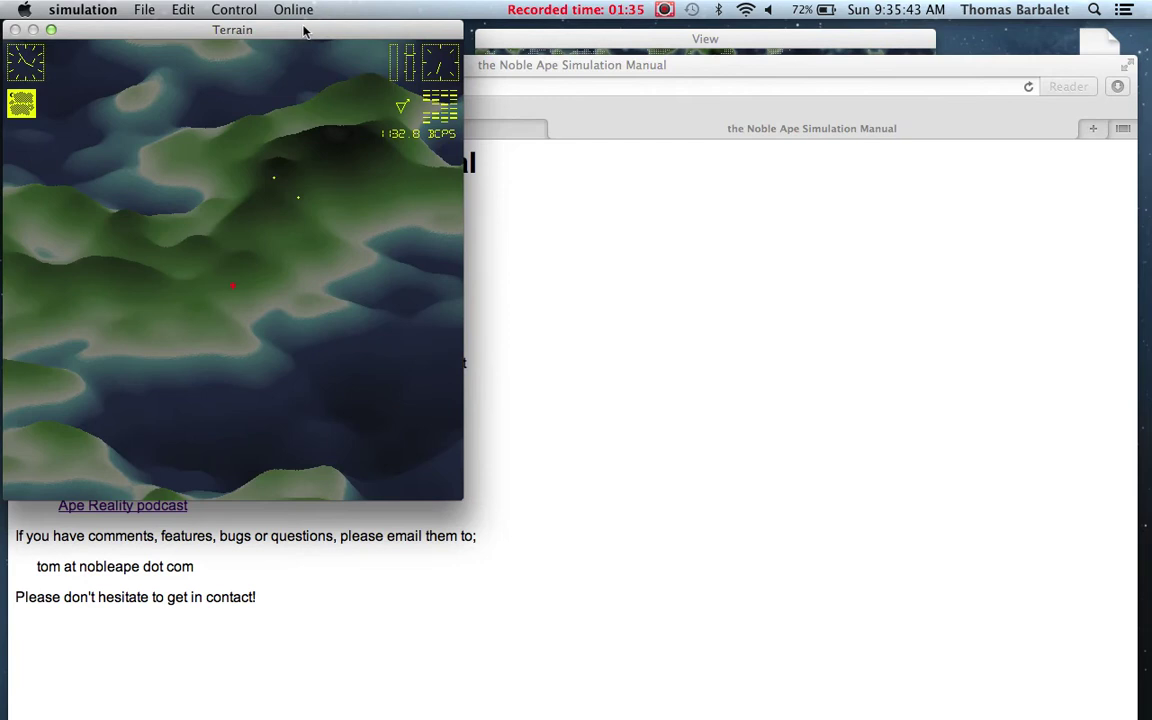
{"action": "left_click", "coordinate": [293, 9]}
{"action": "left_click", "coordinate": [300, 48]}
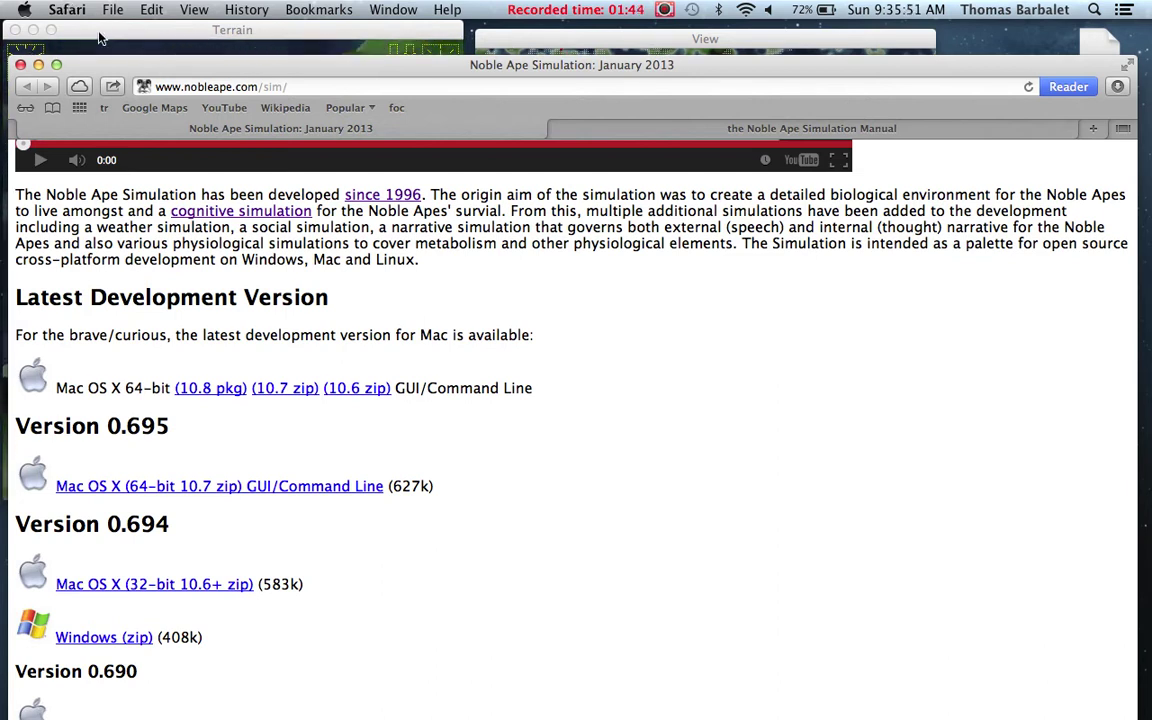
{"action": "left_click", "coordinate": [21, 65]}
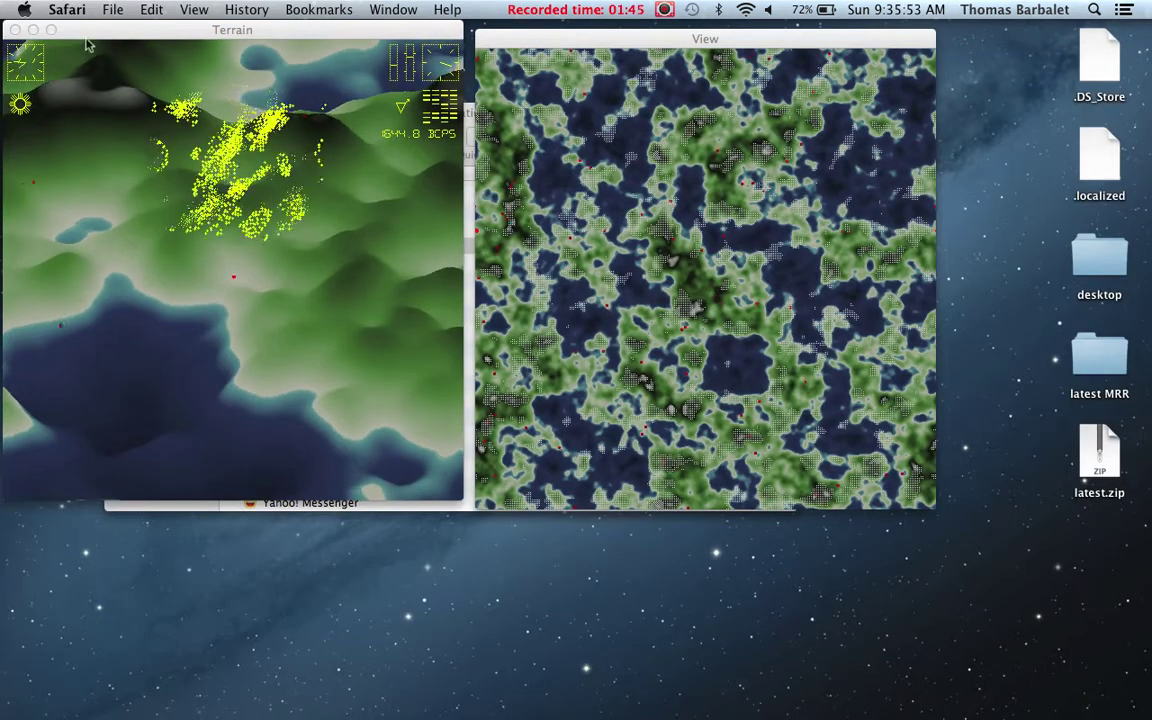
{"action": "left_click", "coordinate": [113, 38]}
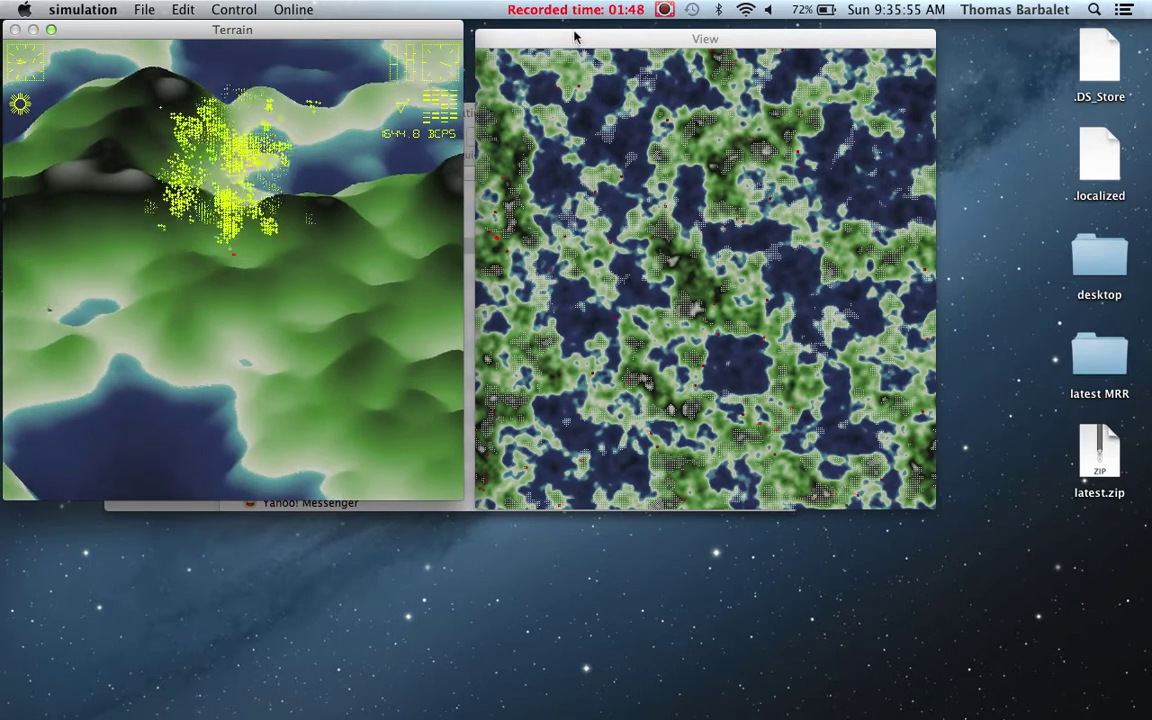
{"action": "left_click_drag", "start_coordinate": [575, 39], "coordinate": [575, 36]}
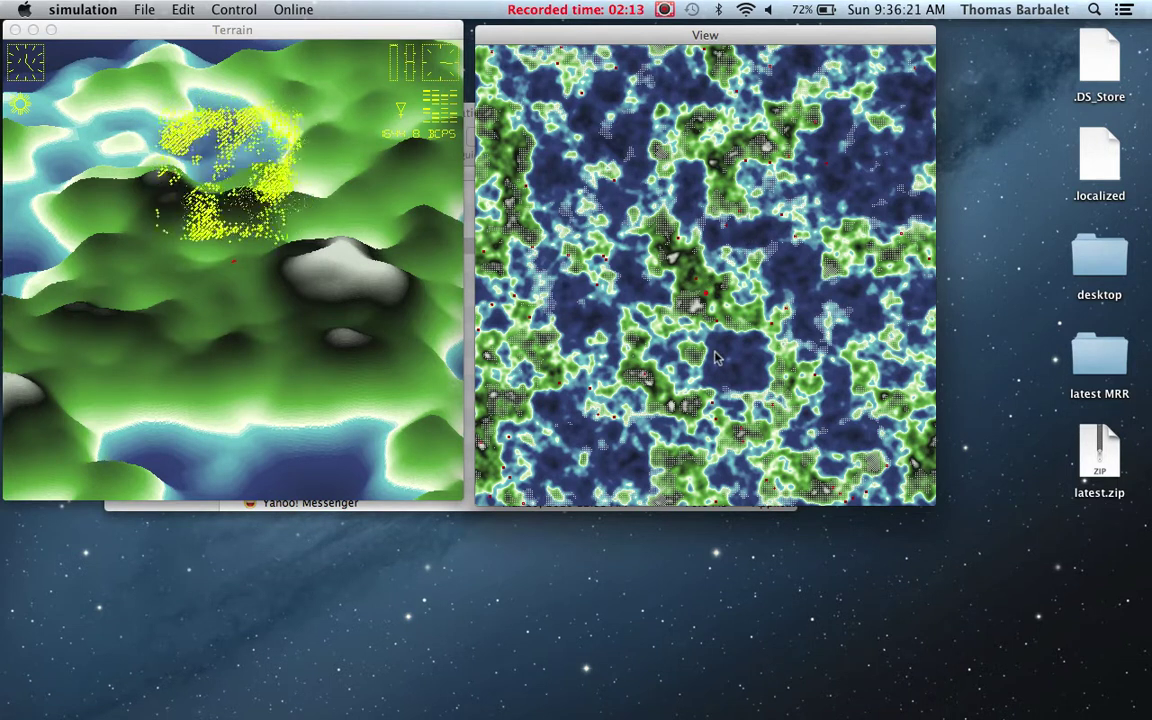
{"action": "key", "text": "super+s"}
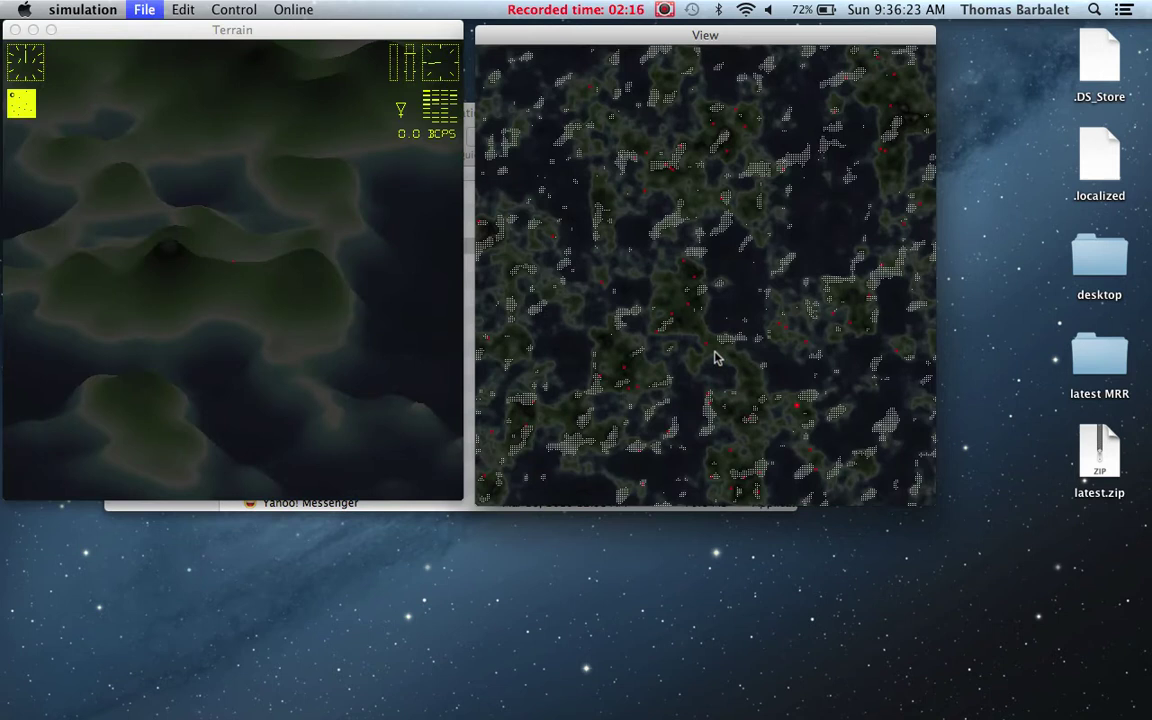
- Generate four new random landscapes in a row with Cmd+N, then browse the menus
{"action": "key", "text": "super+n"}
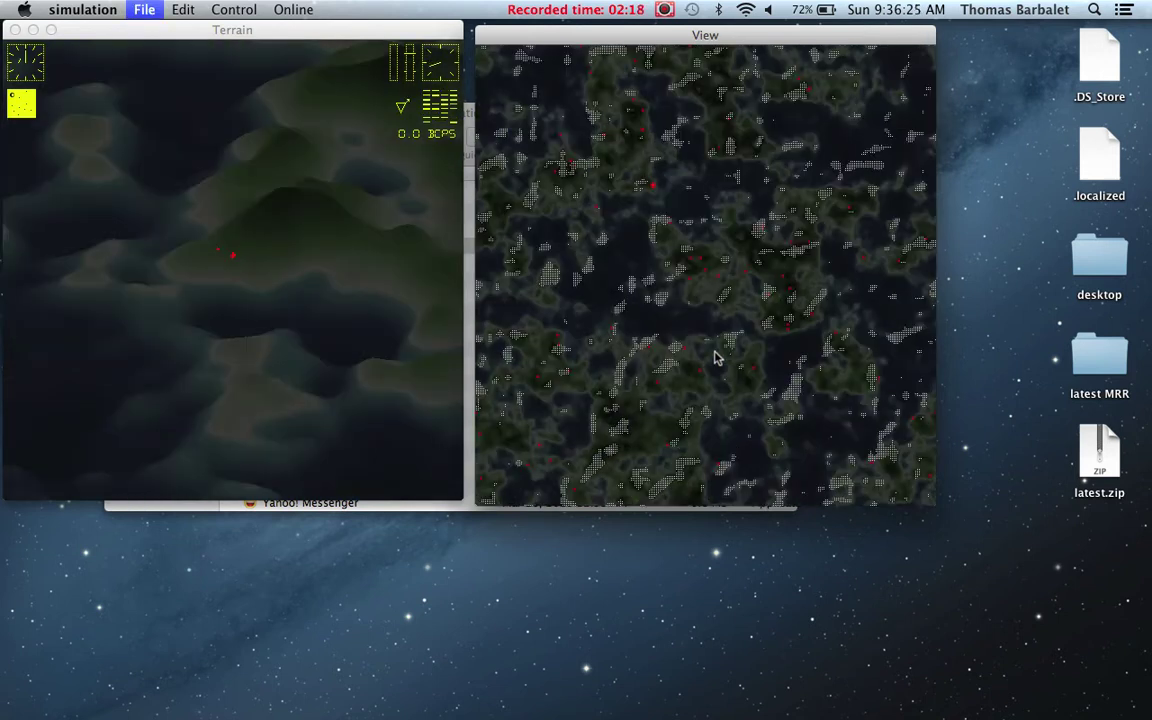
{"action": "key", "text": "super+n"}
{"action": "key", "text": "super+n"}
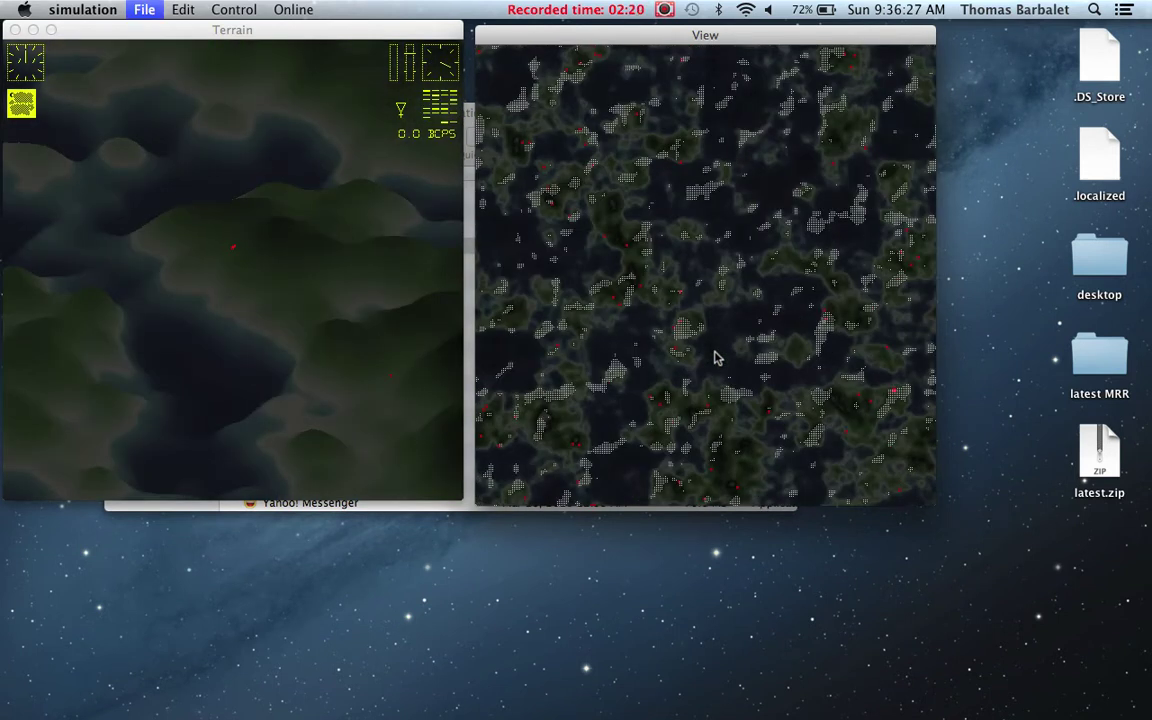
{"action": "key", "text": "super+n"}
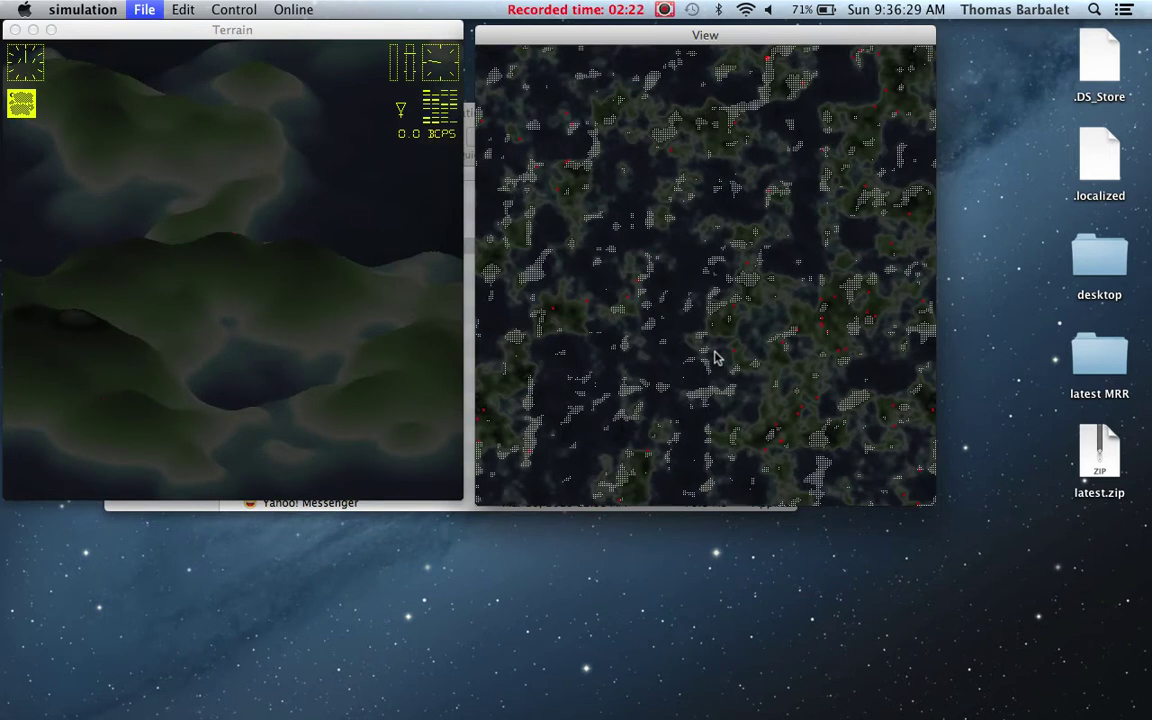
{"action": "key", "text": "super+n"}
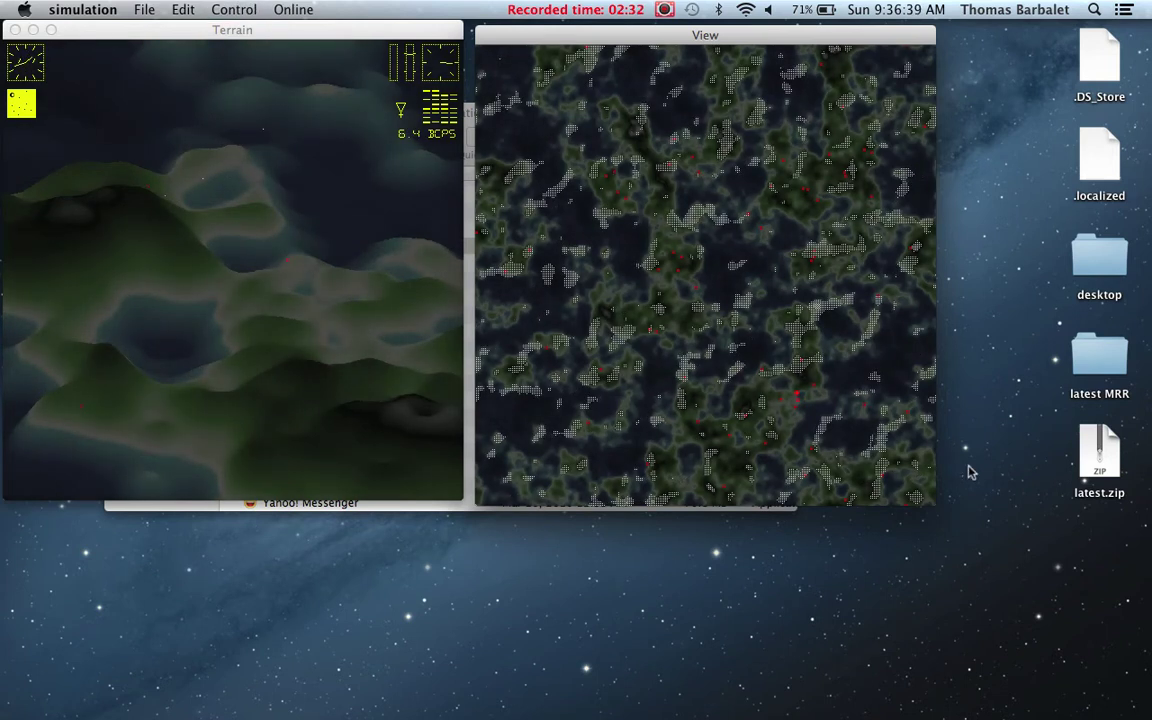
{"action": "left_click", "coordinate": [295, 9]}
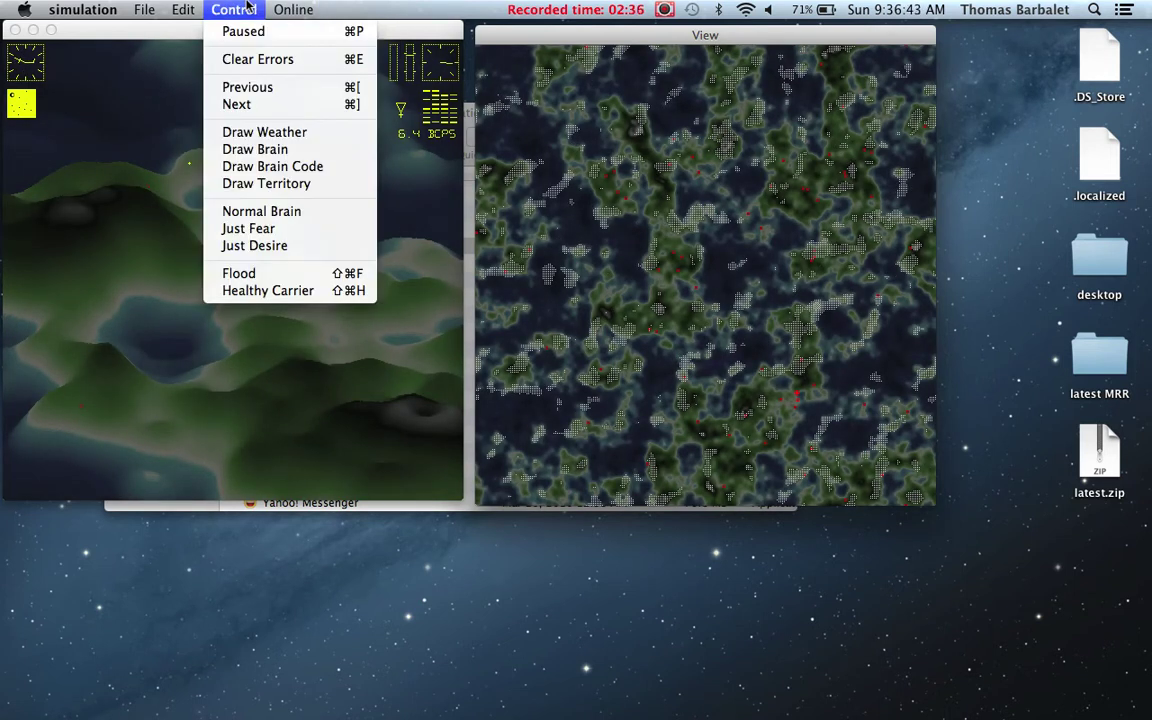
- Dismiss the Control menu and focus the Terrain window to watch the brain cloud
{"action": "left_click", "coordinate": [248, 8]}
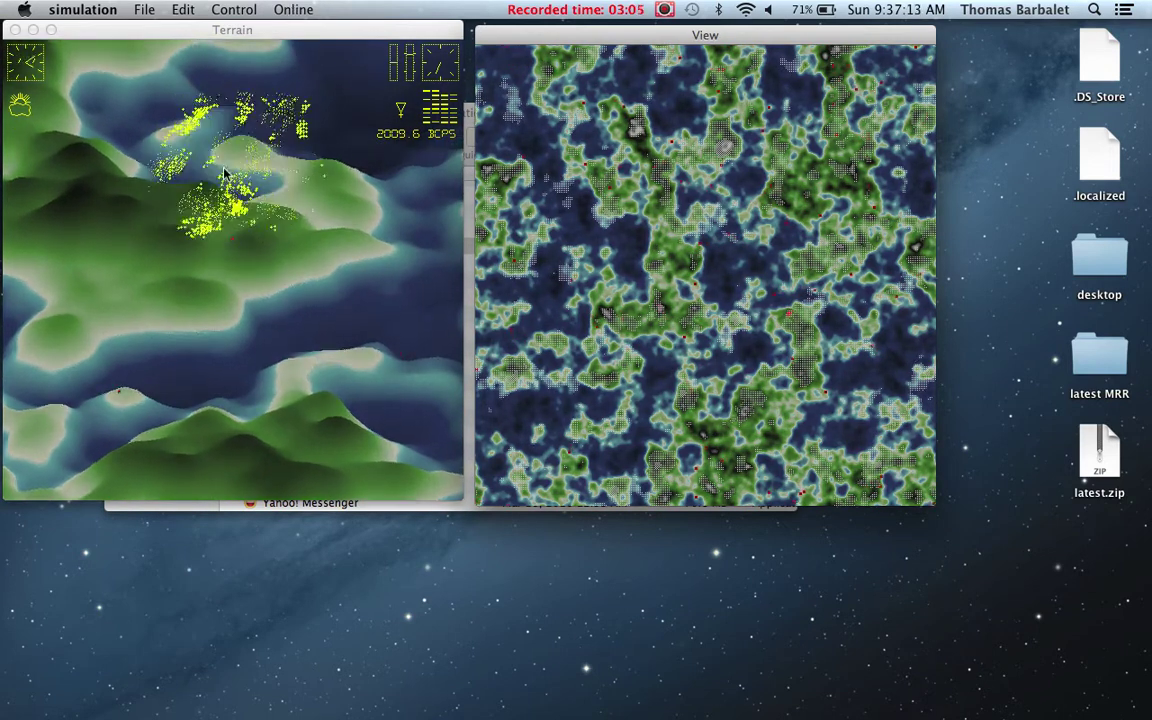
{"action": "left_click", "coordinate": [233, 124]}
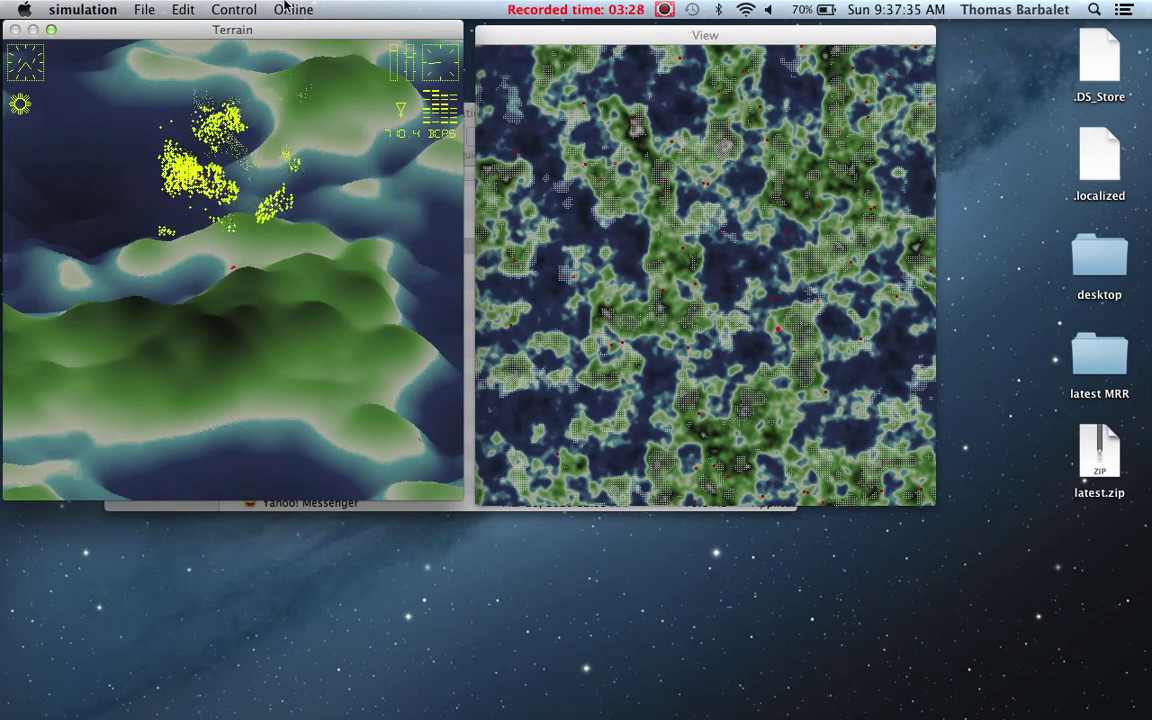
- Turn on Control > Draw Brain Code and enlarge the Terrain window to fill the screen
{"action": "left_click", "coordinate": [285, 5]}
{"action": "mouse_move", "coordinate": [241, 5]}
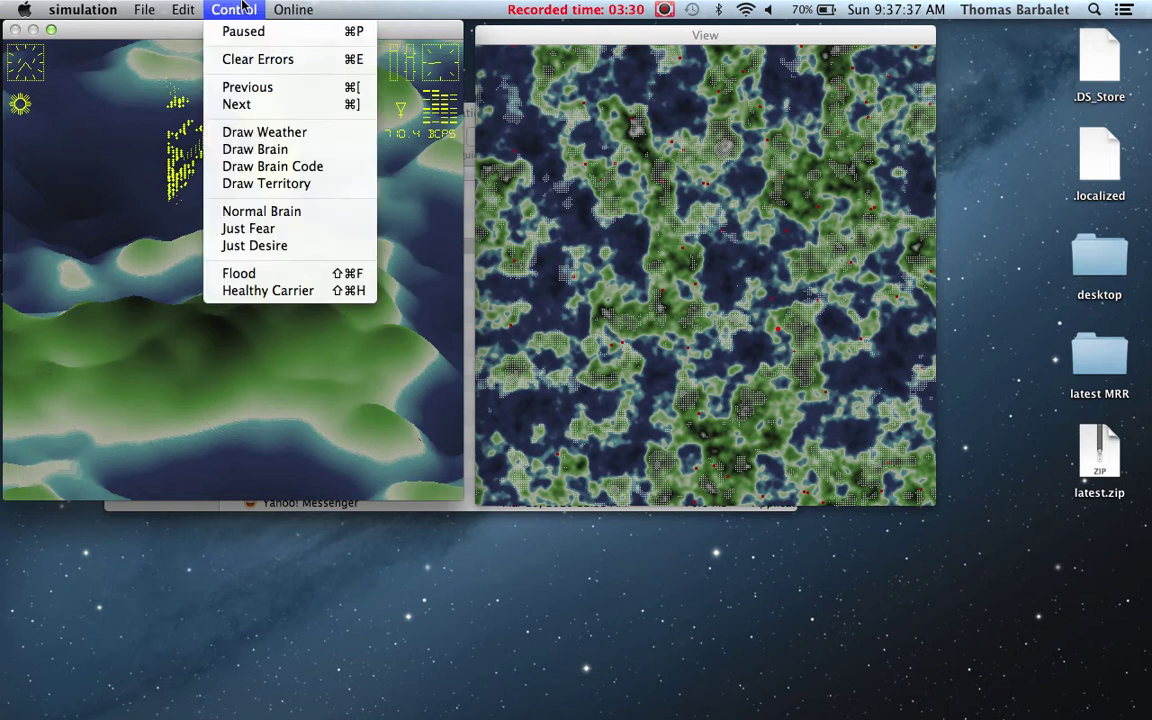
{"action": "left_click", "coordinate": [262, 166]}
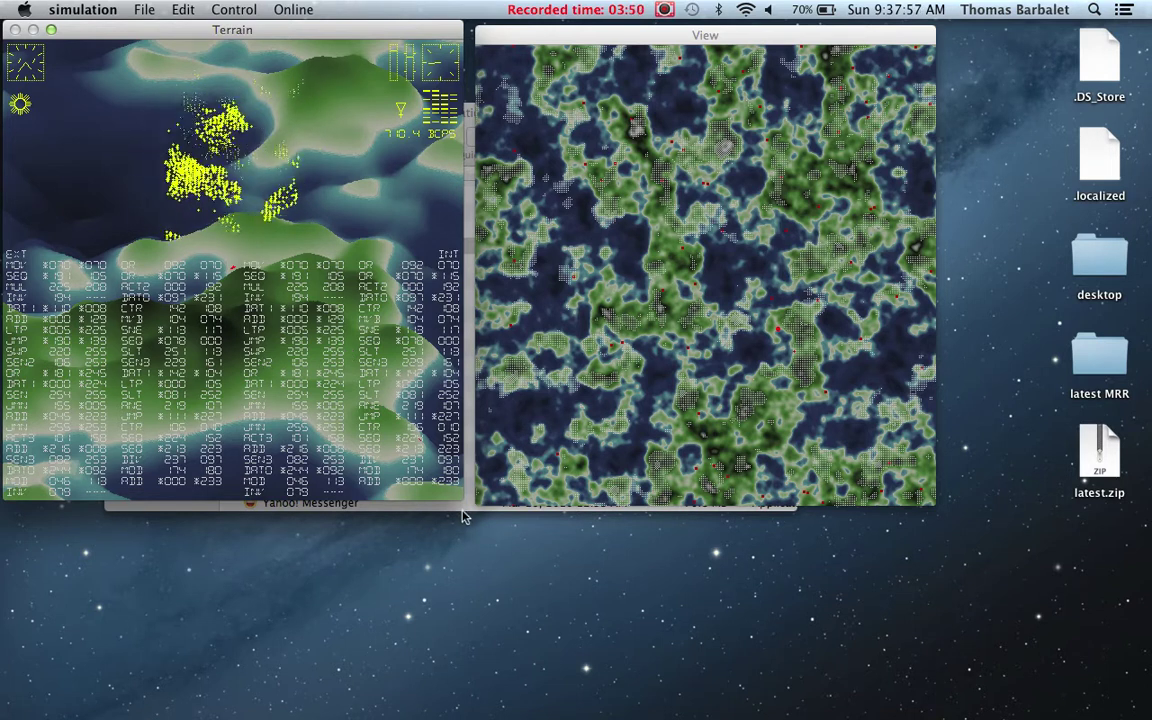
{"action": "left_click_drag", "start_coordinate": [463, 503], "coordinate": [1150, 718]}
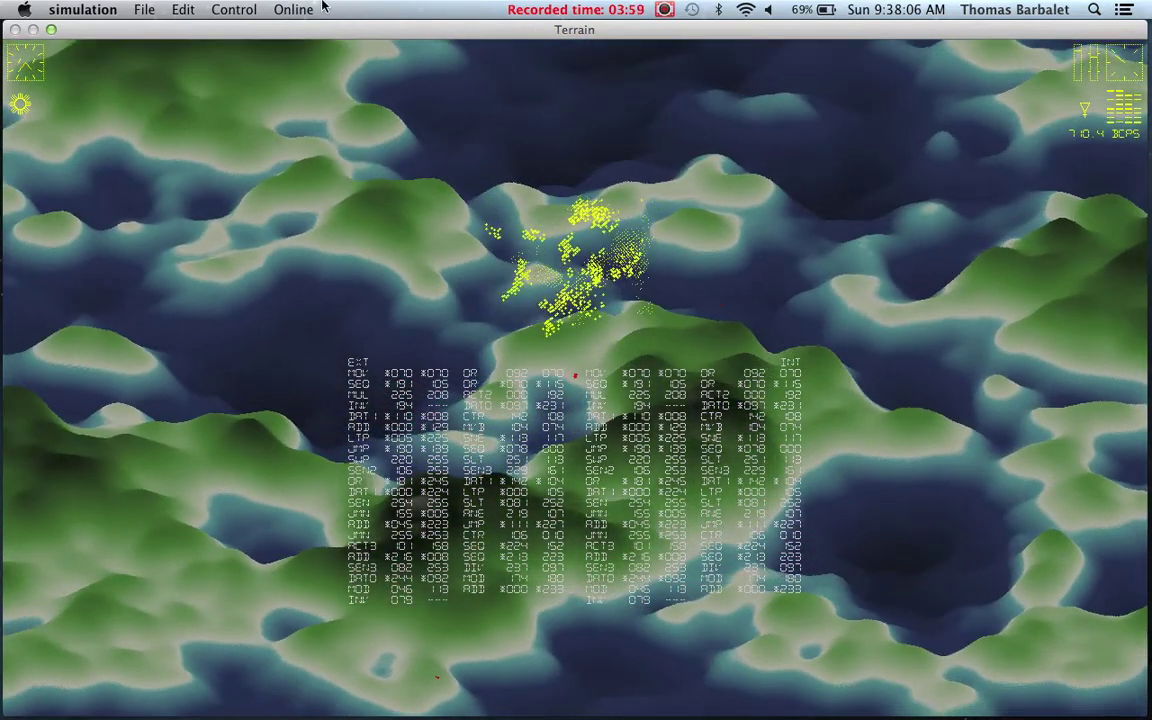
- Turn off both Draw Brain Code and Draw Brain in the Control menu
{"action": "left_click", "coordinate": [316, 9]}
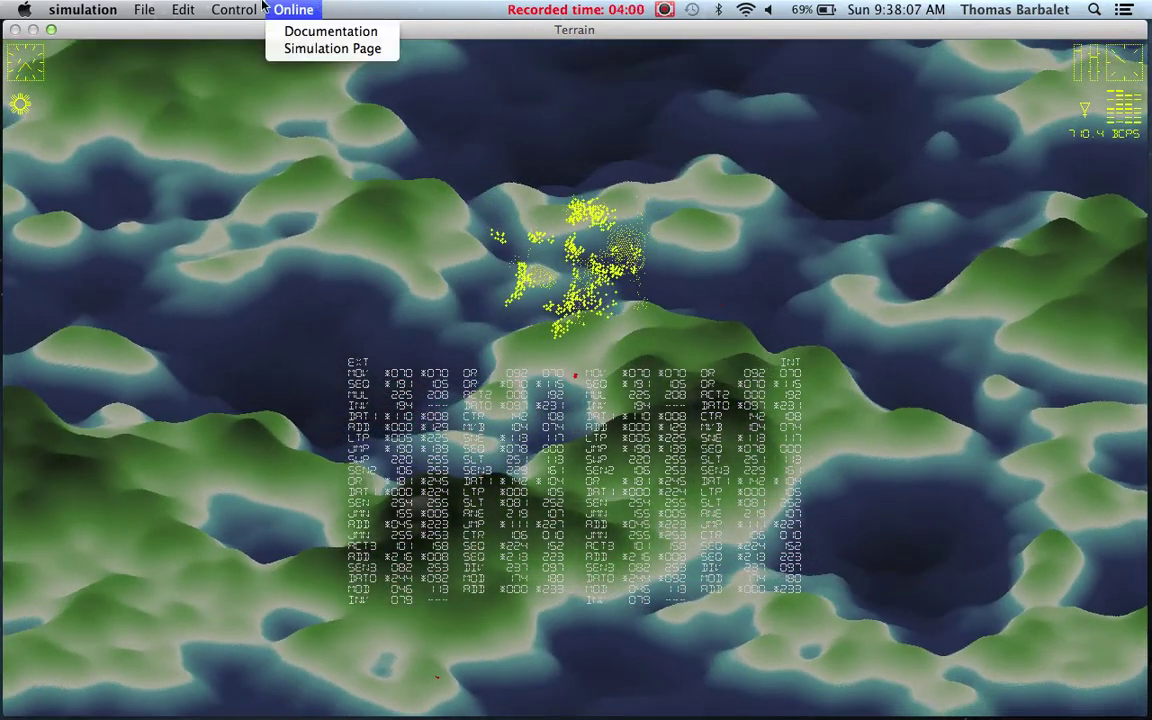
{"action": "mouse_move", "coordinate": [234, 9]}
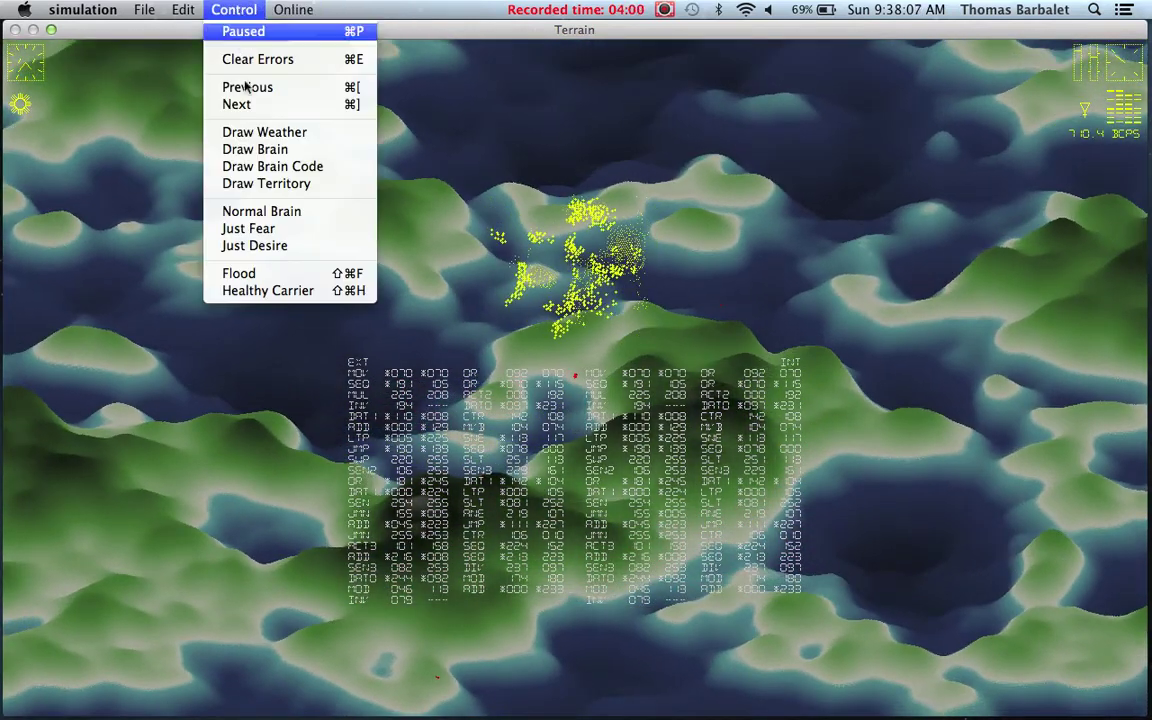
{"action": "left_click", "coordinate": [268, 166]}
{"action": "left_click", "coordinate": [240, 9]}
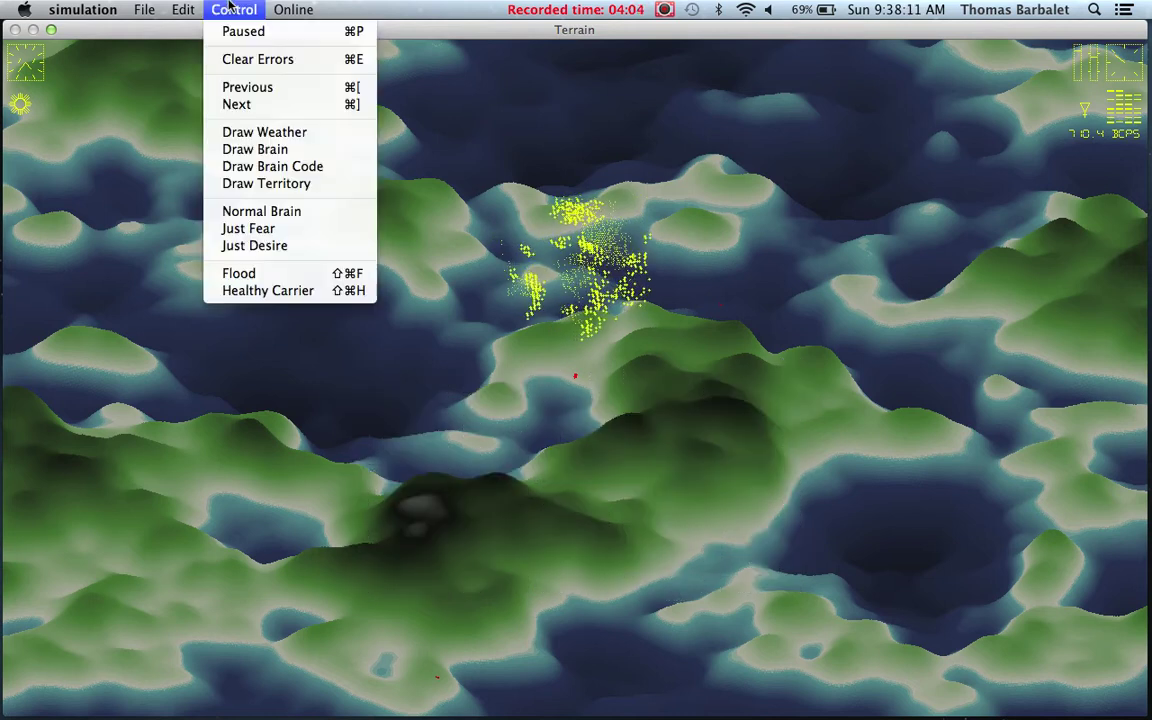
{"action": "left_click", "coordinate": [256, 152]}
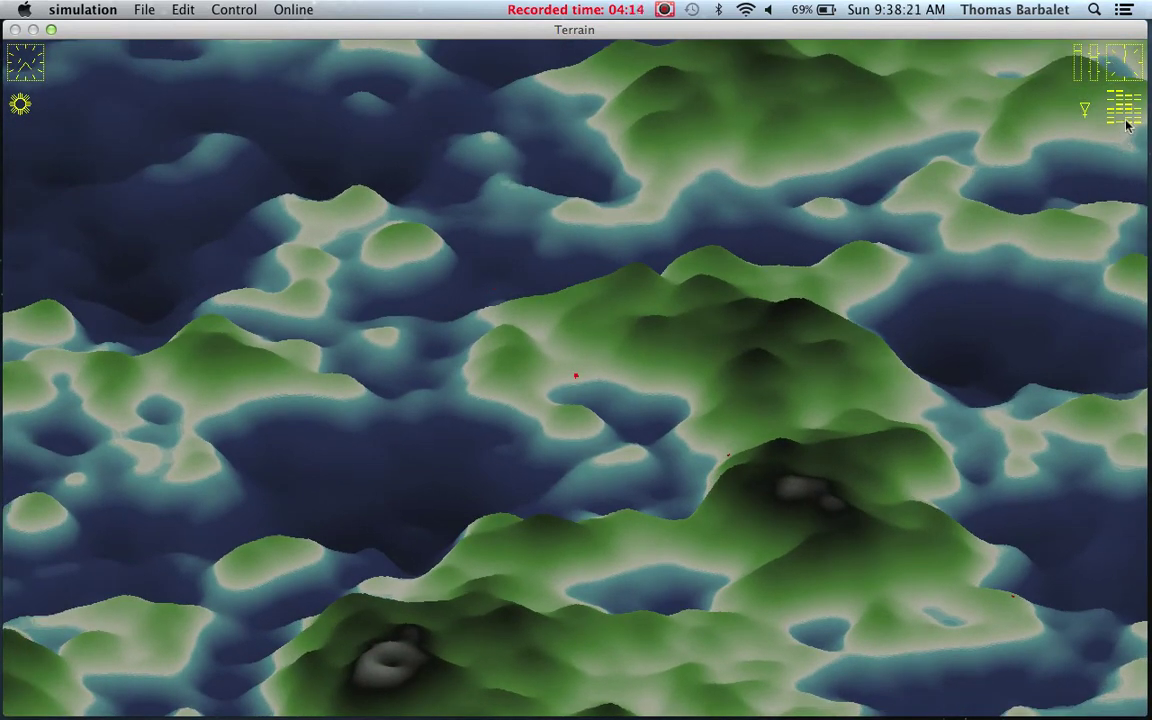
- Cycle to other apes with Cmd+], start steady movement with Cmd+P, and exit full screen
{"action": "key", "text": "super+]"}
{"action": "key", "text": "super+]"}
{"action": "key", "text": "super+]"}
{"action": "key", "text": "super+]"}
{"action": "key", "text": "super+]"}
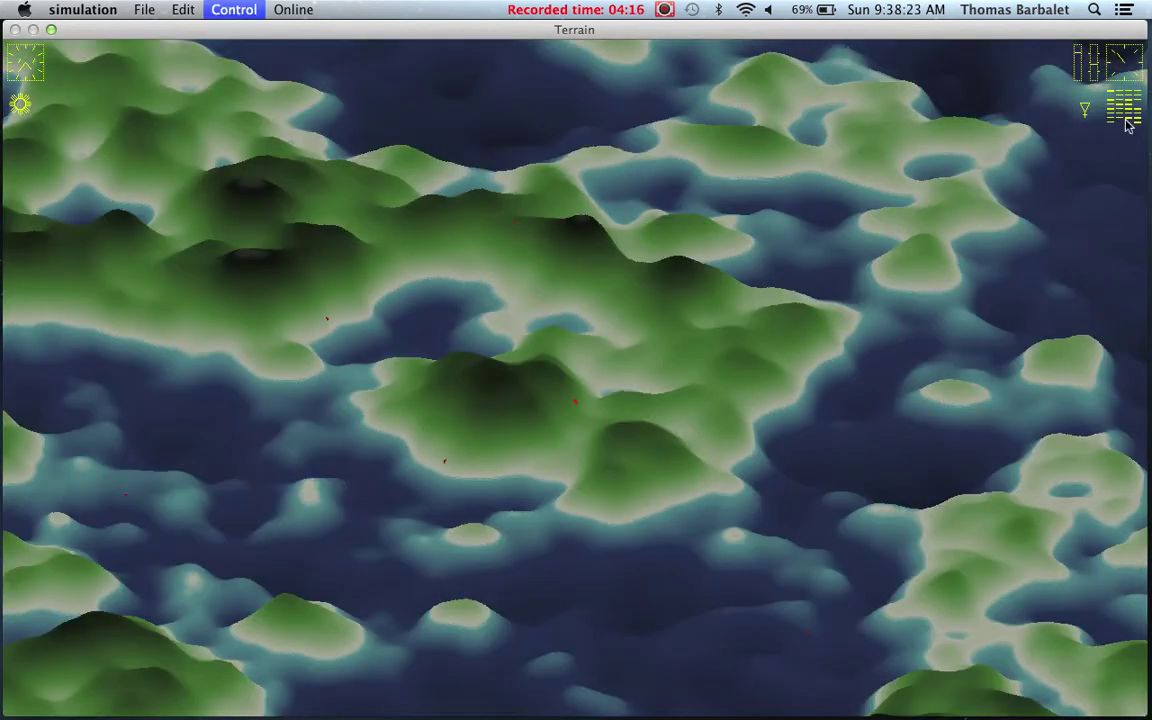
{"action": "key", "text": "super+]"}
{"action": "key", "text": "super+]"}
{"action": "key", "text": "super+]"}
{"action": "key", "text": "super+]"}
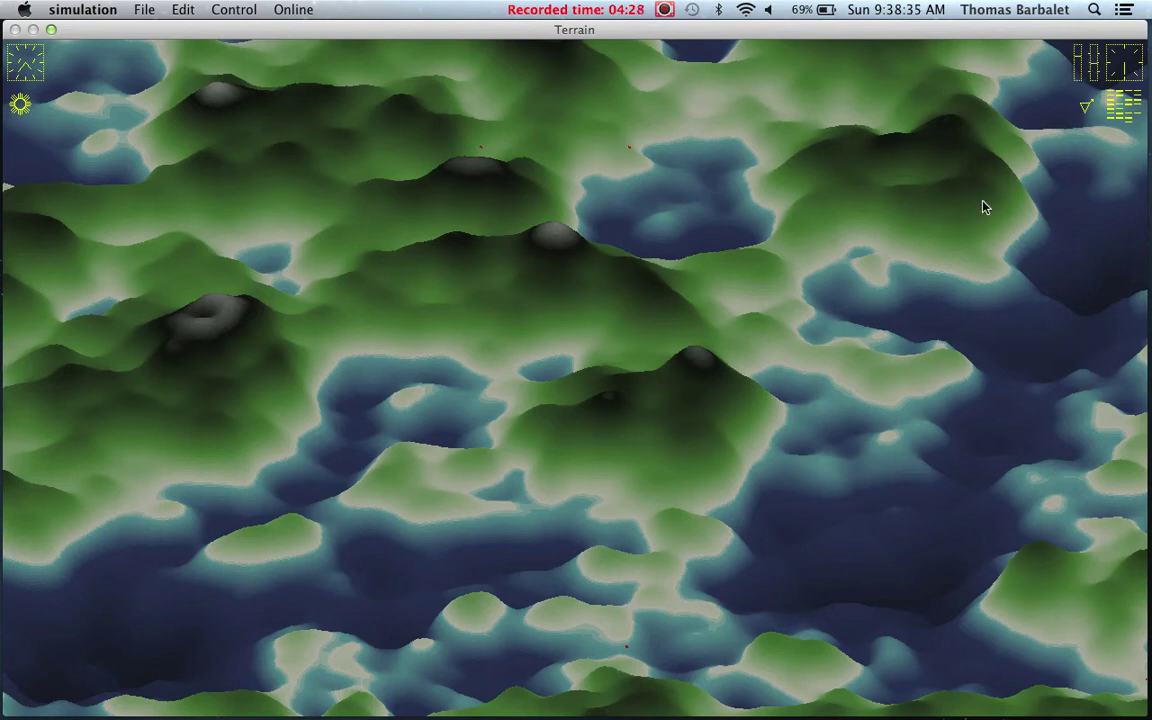
{"action": "key", "text": "super+p"}
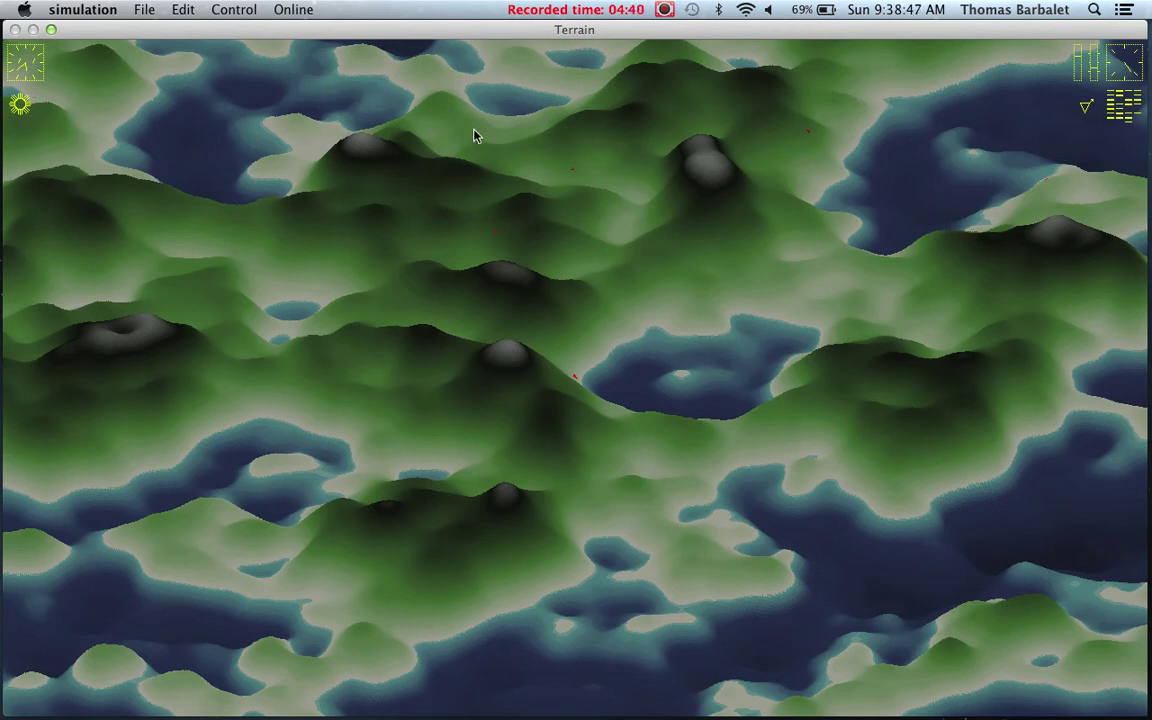
{"action": "mouse_move", "coordinate": [1141, 712]}
{"action": "key", "text": "Escape"}
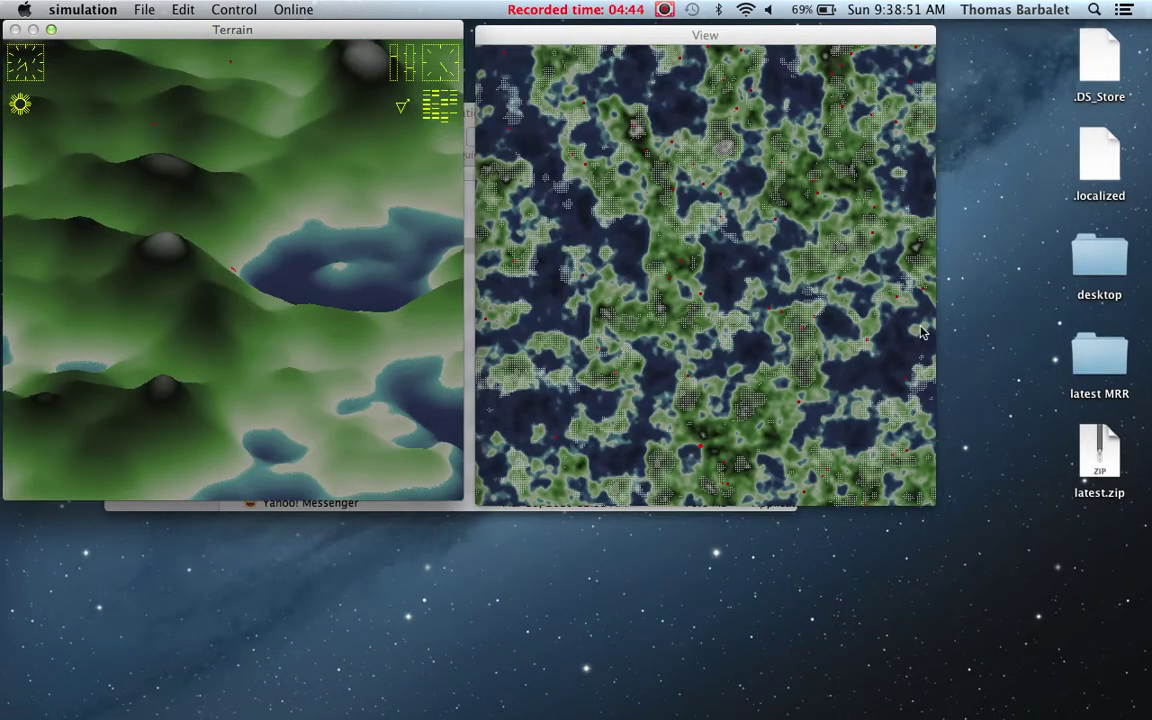
- Drag across the View map to move the Terrain view to a new island location
{"action": "left_click", "coordinate": [698, 453]}
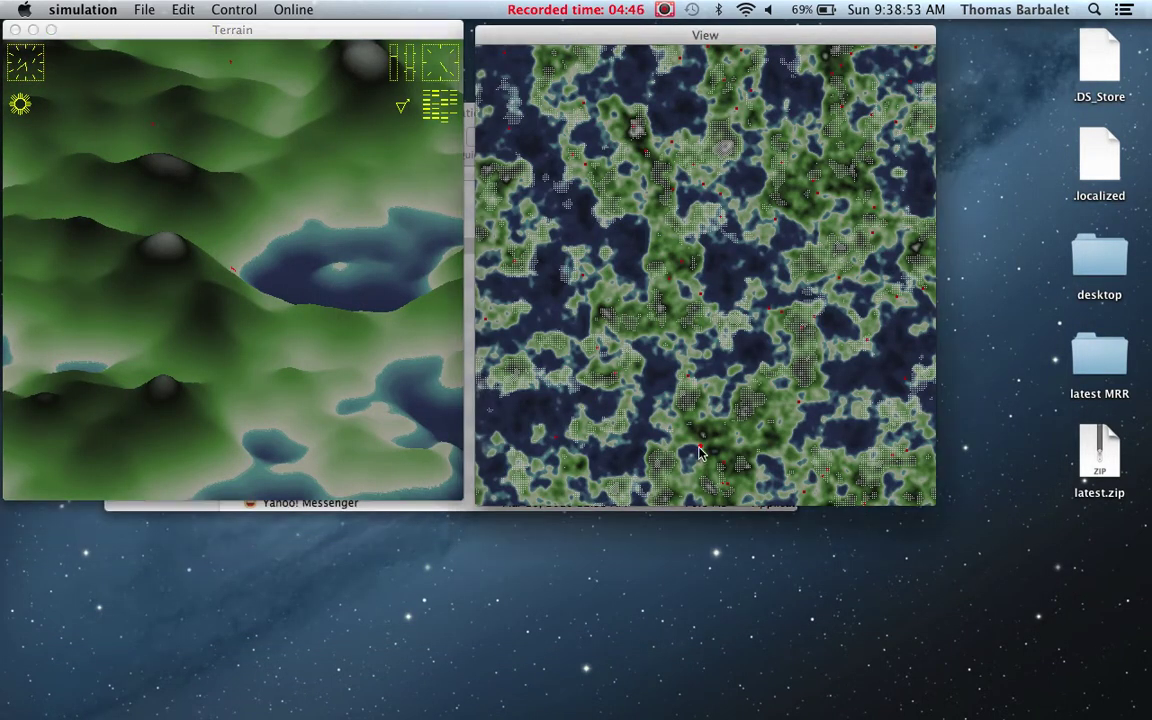
{"action": "left_click_drag", "start_coordinate": [698, 453], "coordinate": [728, 150]}
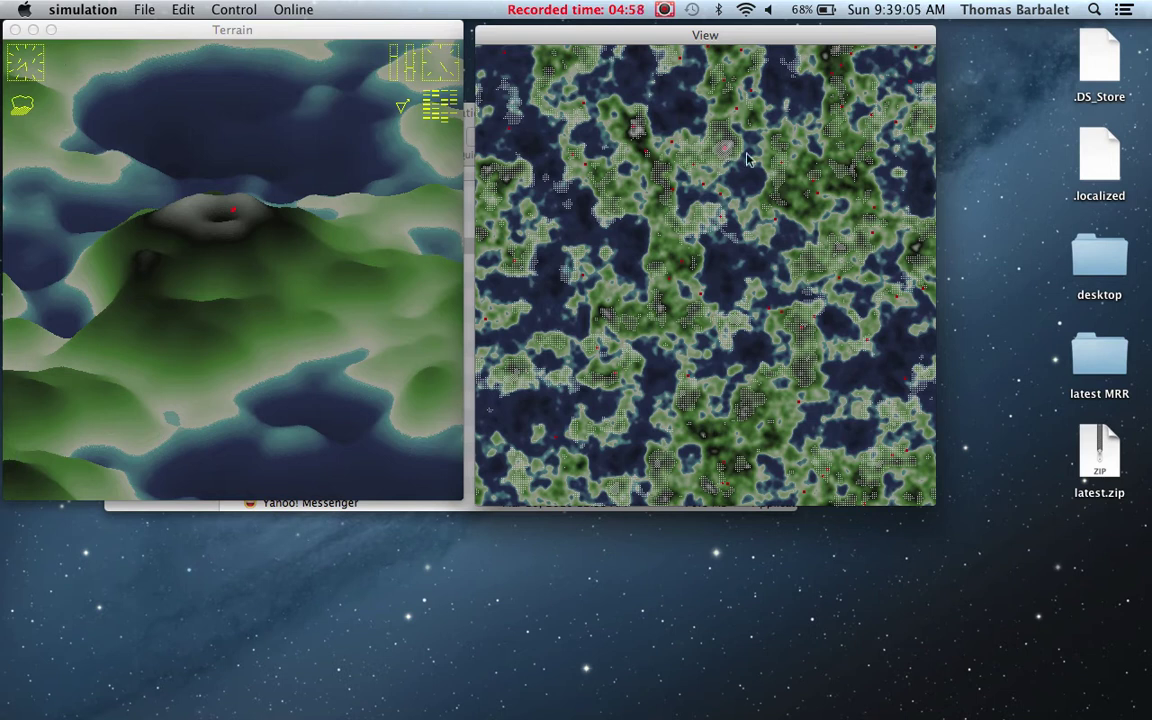
{"action": "left_click", "coordinate": [86, 6]}
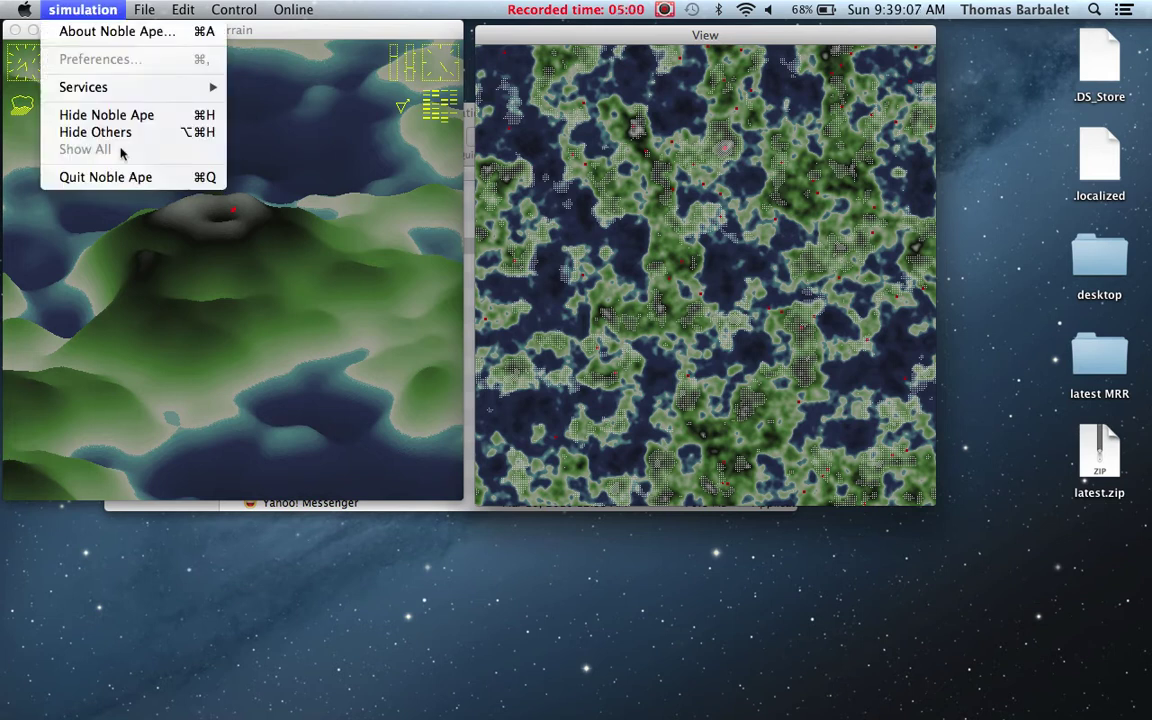
- Quit the simulation and launch Terminal
{"action": "left_click", "coordinate": [105, 177]}
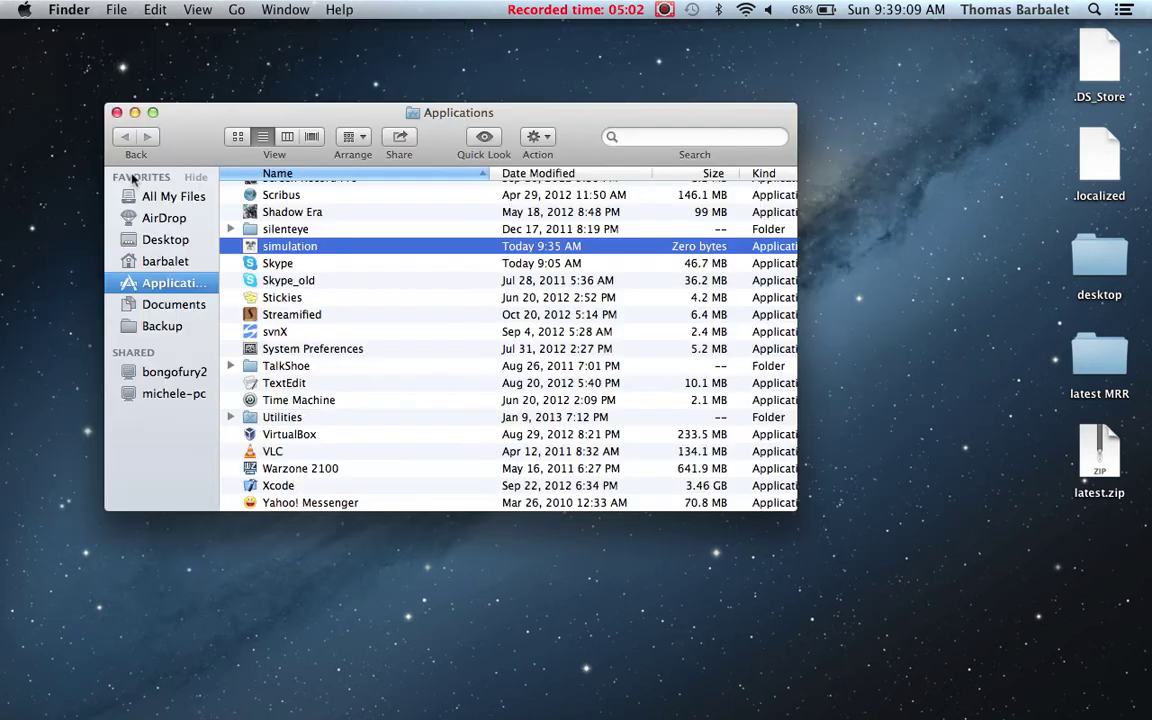
{"action": "mouse_move", "coordinate": [483, 705]}
{"action": "left_click", "coordinate": [664, 698]}
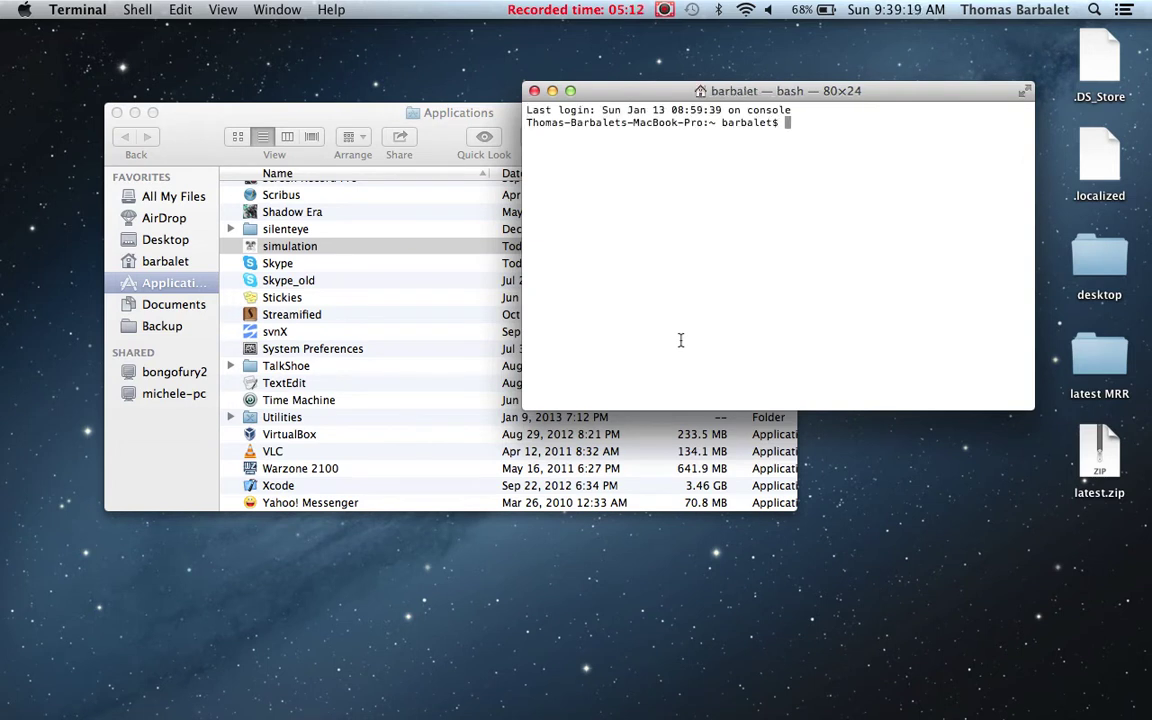
- Change into /Applications/simulation.app/Contents/MacOS and run './simulation c' in console mode
{"action": "type", "text": "cd"}
{"action": "left_click_drag", "start_coordinate": [257, 246], "coordinate": [833, 178]}
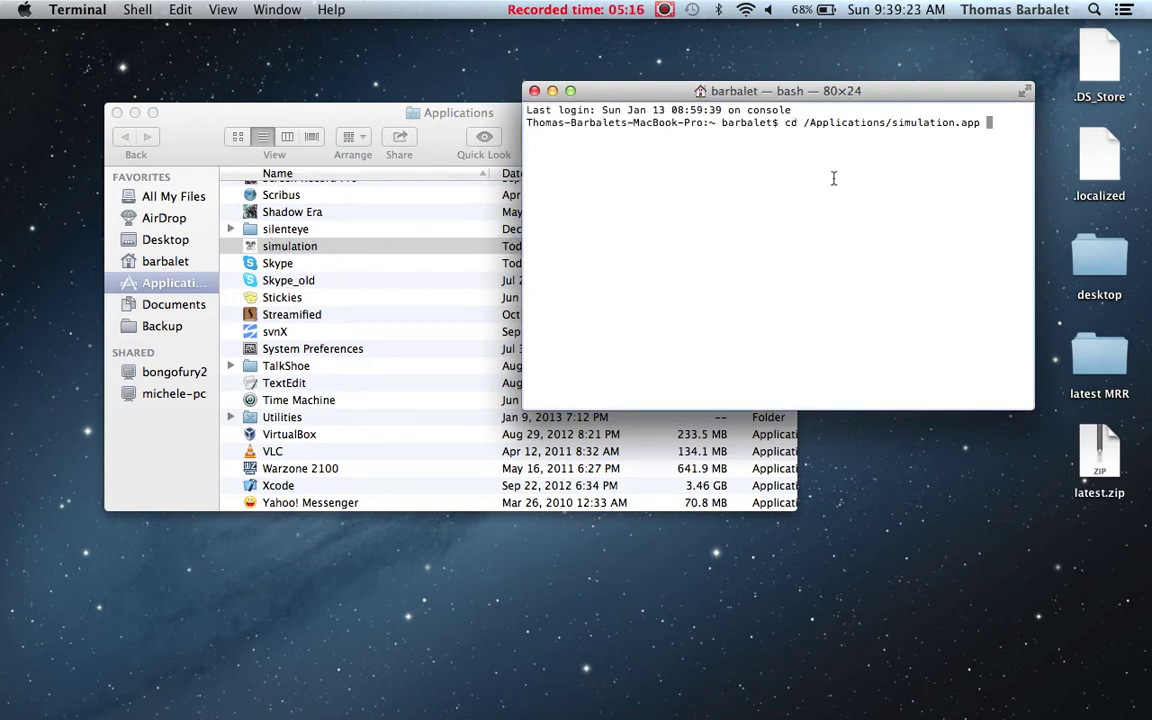
{"action": "key", "text": "Return"}
{"action": "type", "text": "cd Content"}
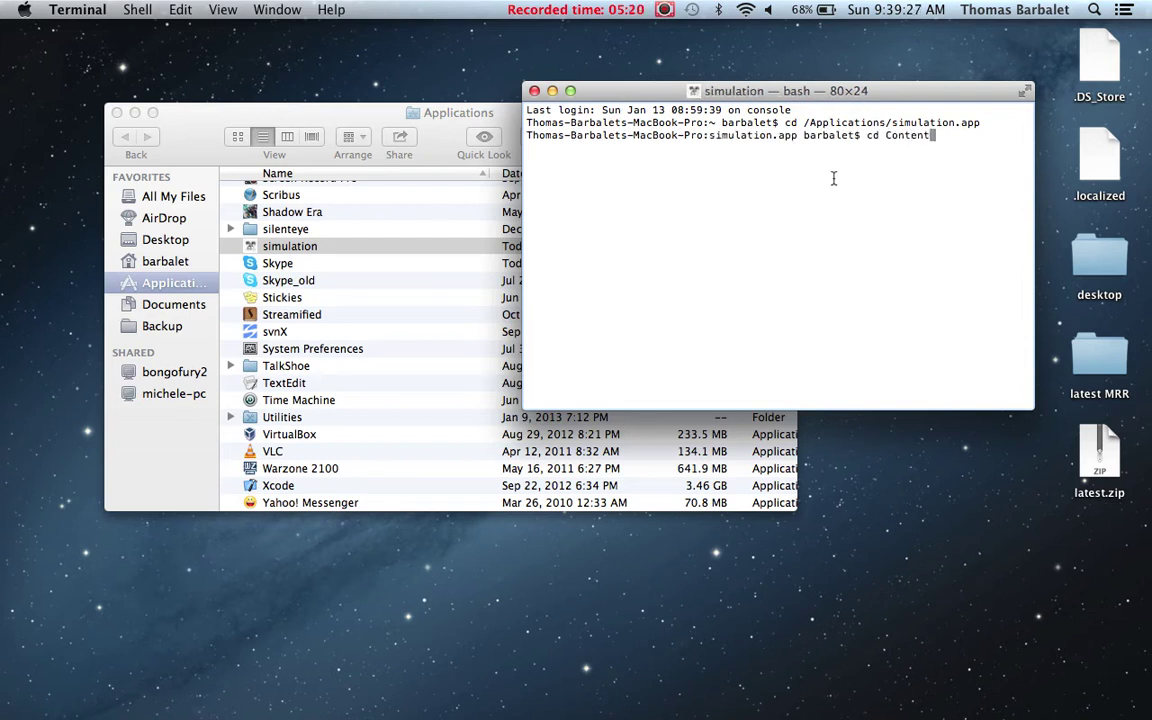
{"action": "type", "text": "s/MacOS/"}
{"action": "key", "text": "Return"}
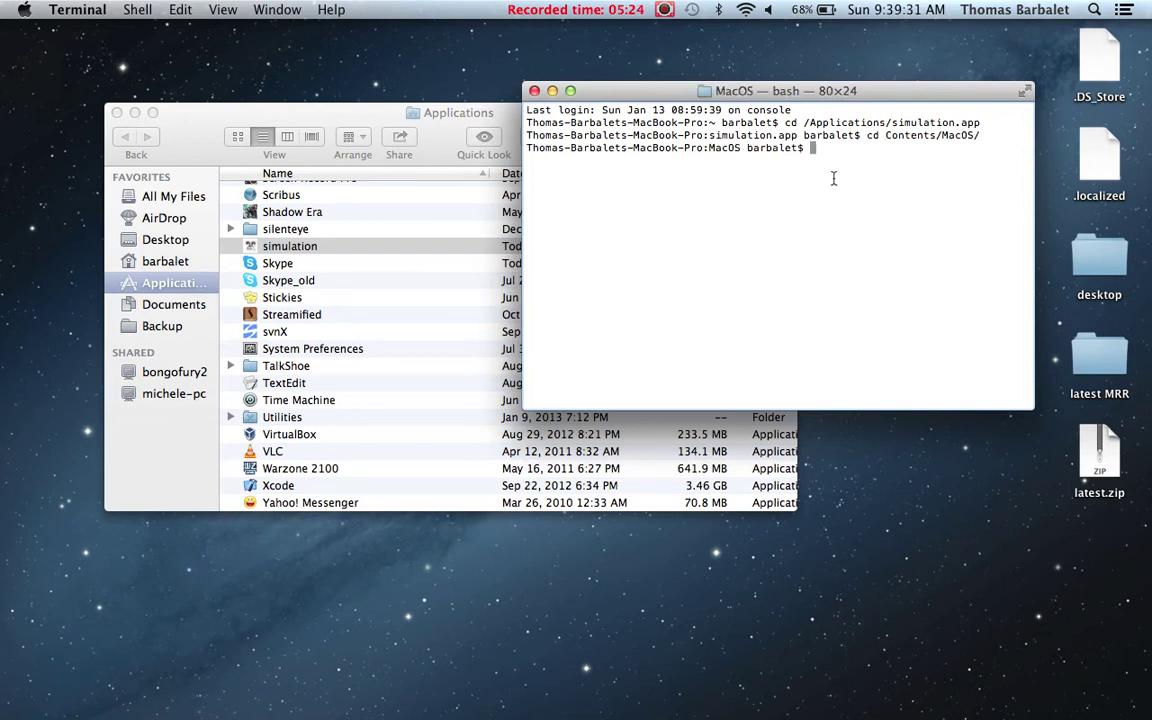
{"action": "type", "text": "./simulation c"}
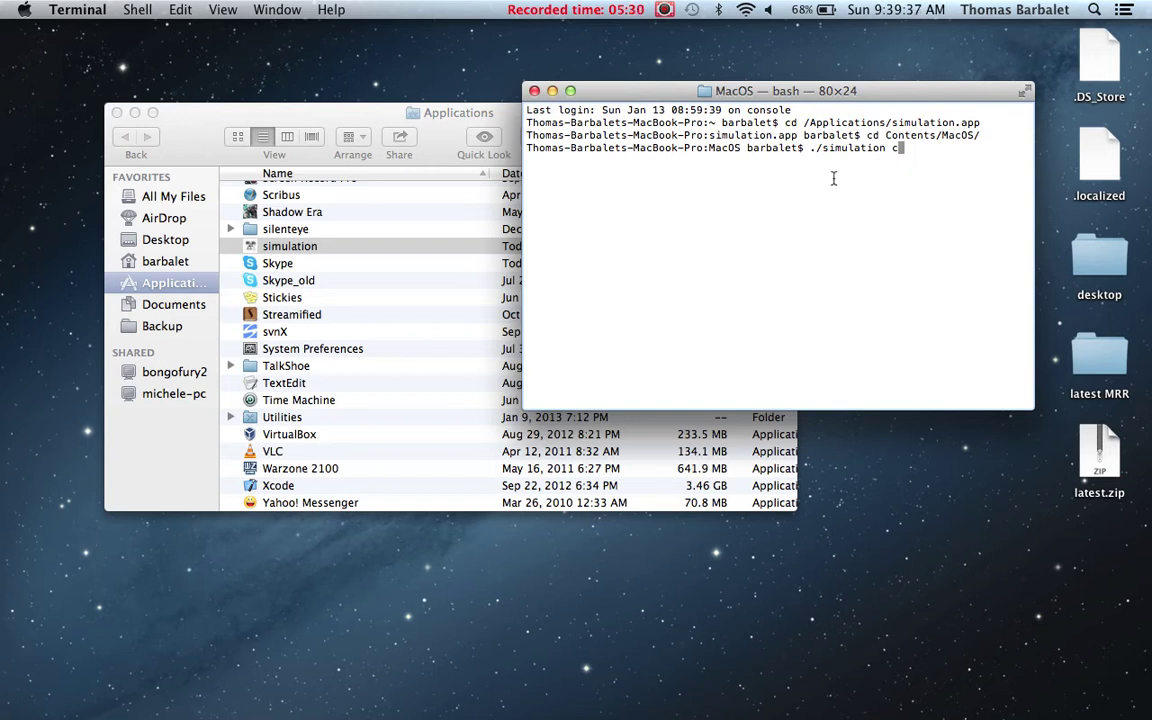
{"action": "key", "text": "Return"}
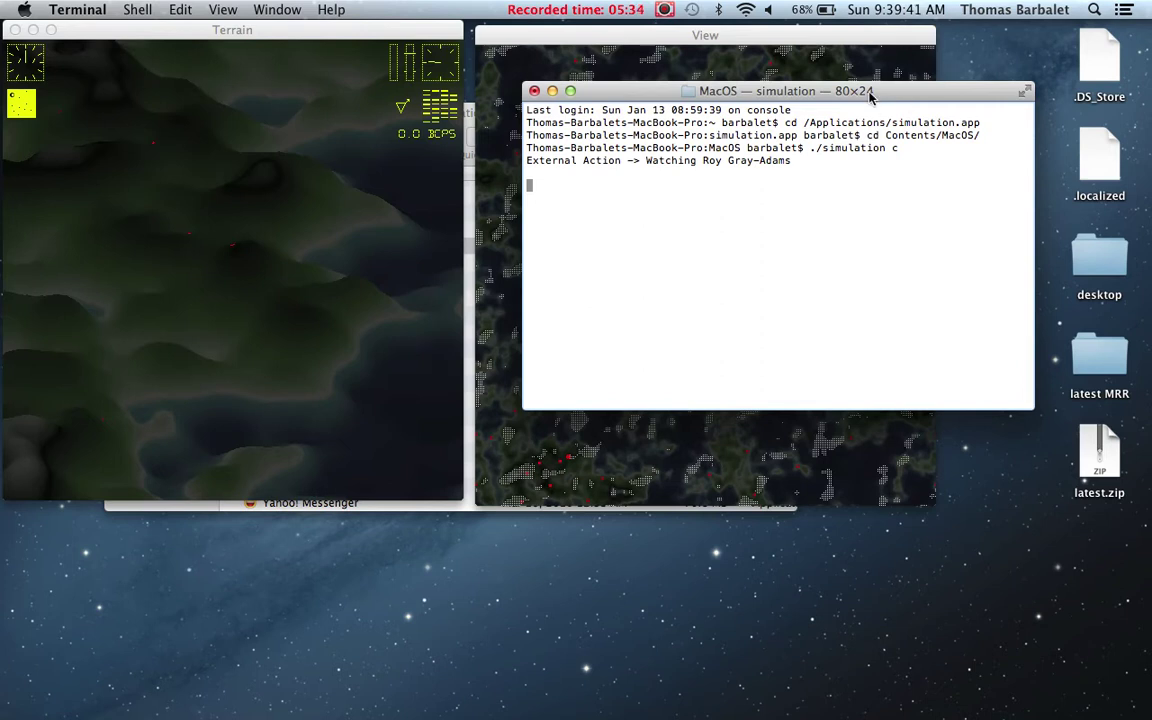
- Move the Terminal window down and list the console commands with help
{"action": "left_click_drag", "start_coordinate": [873, 91], "coordinate": [846, 367]}
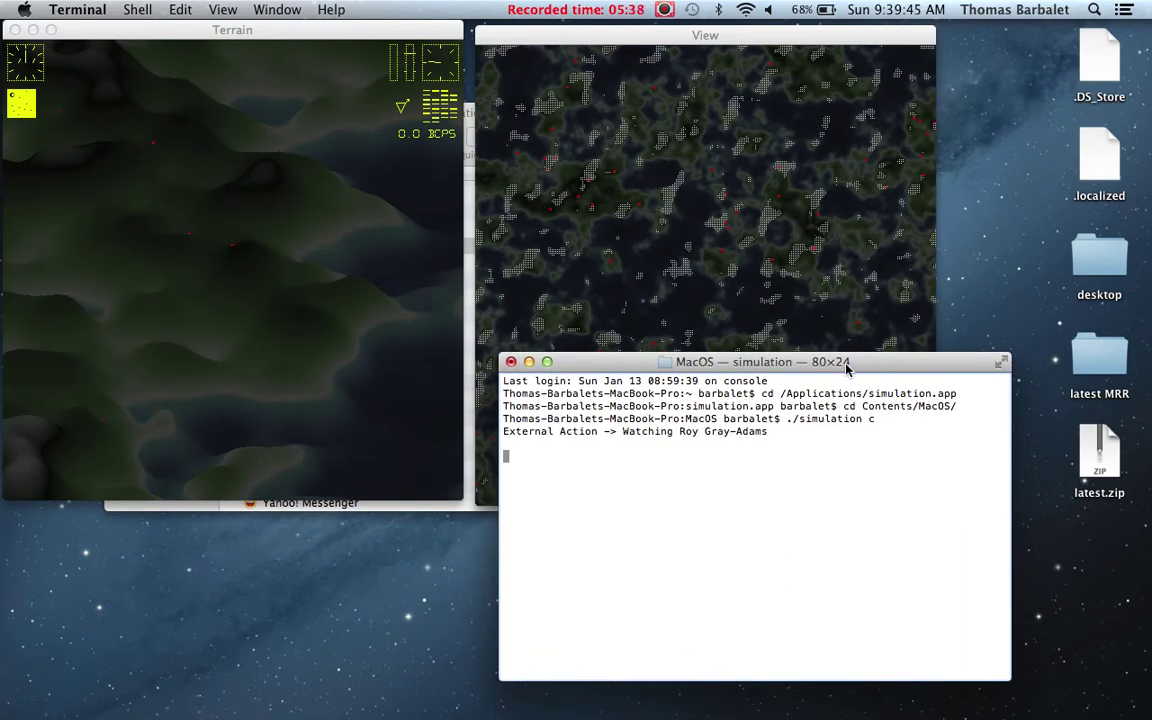
{"action": "type", "text": "help"}
{"action": "key", "text": "Return"}
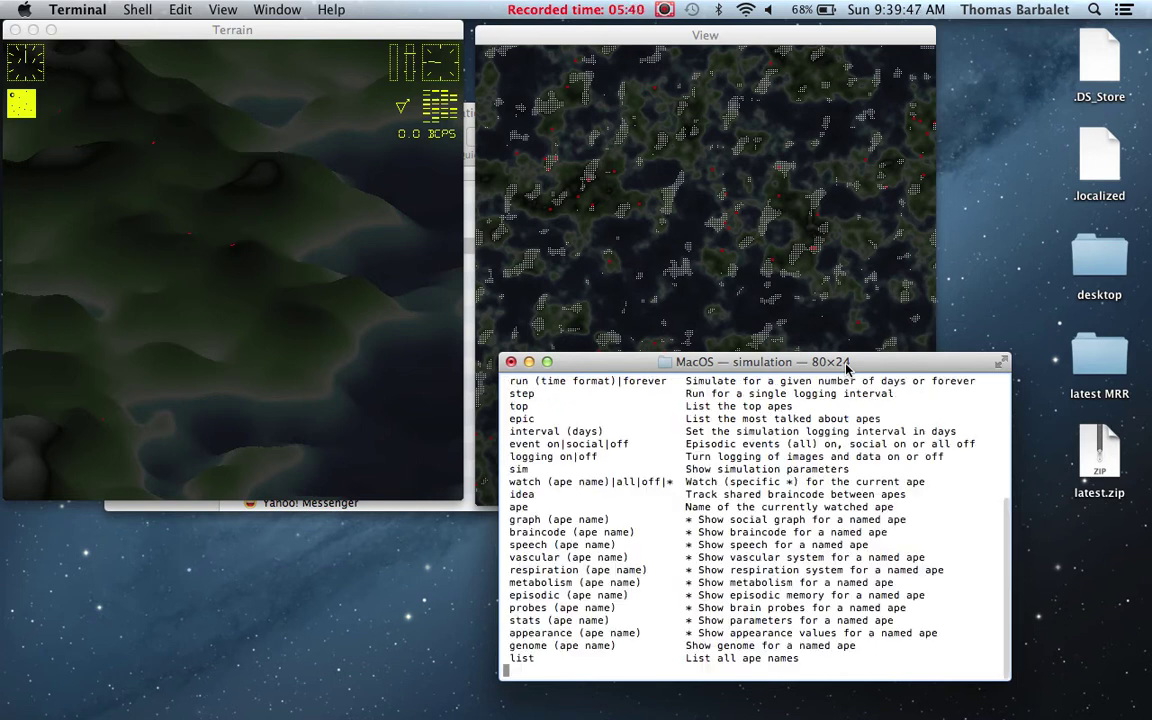
- Reposition the Terminal and make it taller, then enter sim to query simulation status
{"action": "left_click_drag", "start_coordinate": [877, 356], "coordinate": [803, 51]}
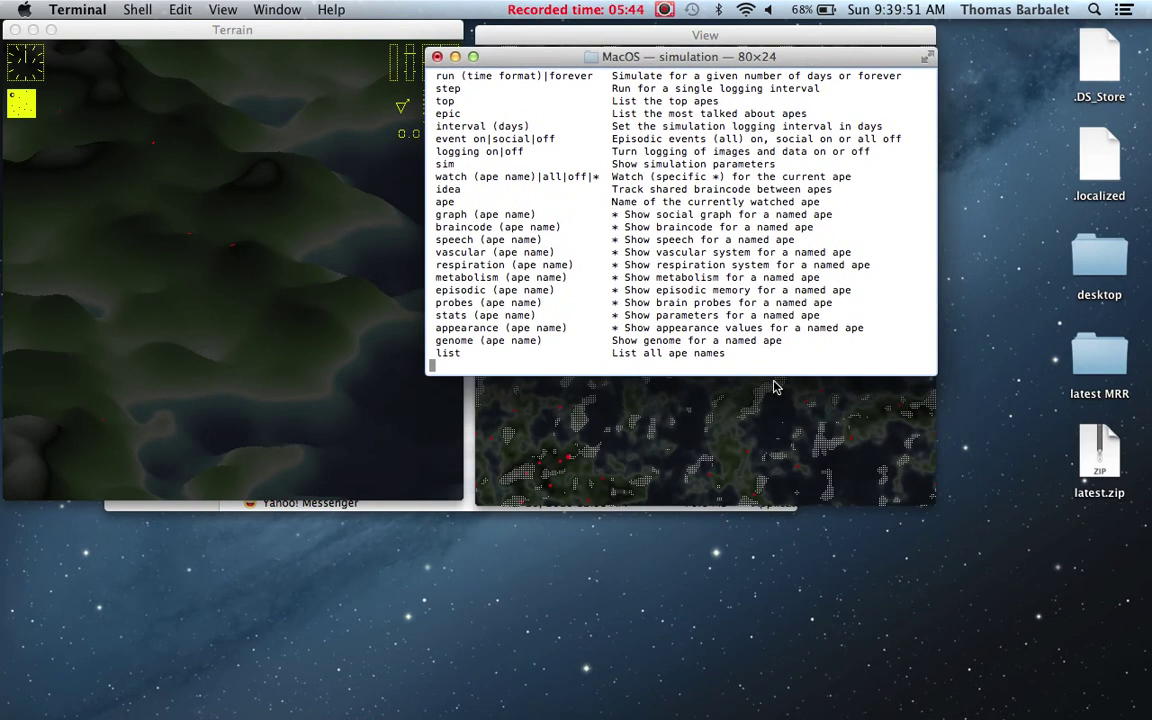
{"action": "left_click_drag", "start_coordinate": [701, 375], "coordinate": [806, 569]}
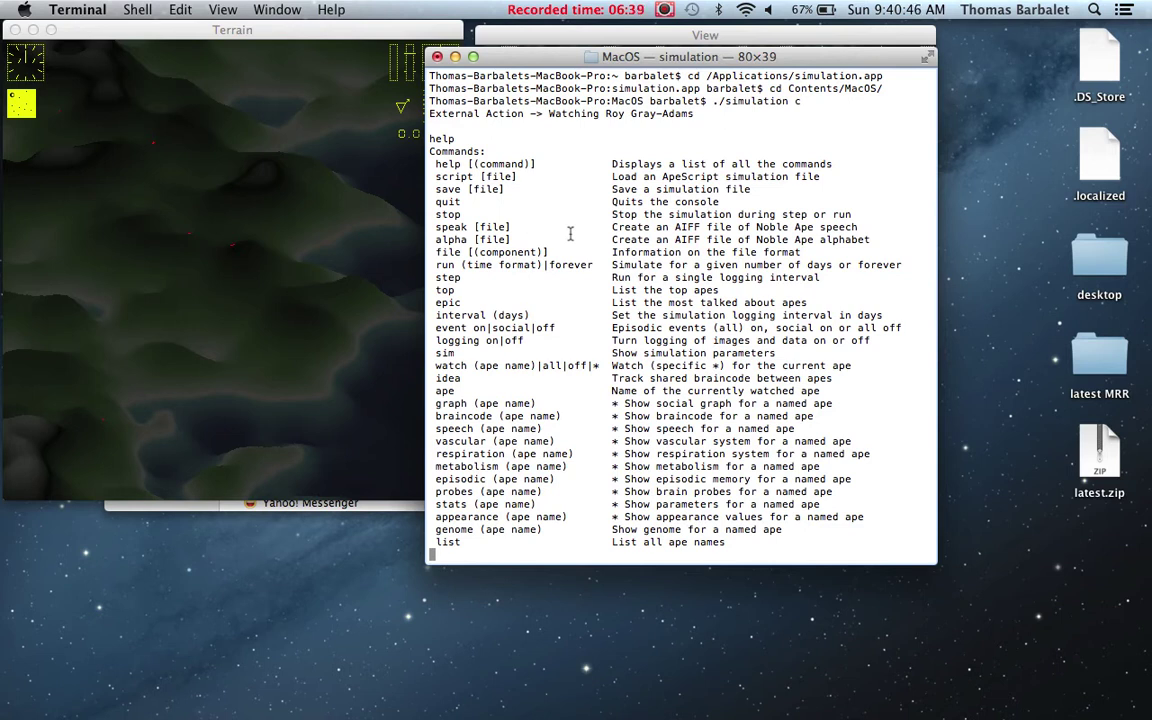
{"action": "type", "text": "sim"}
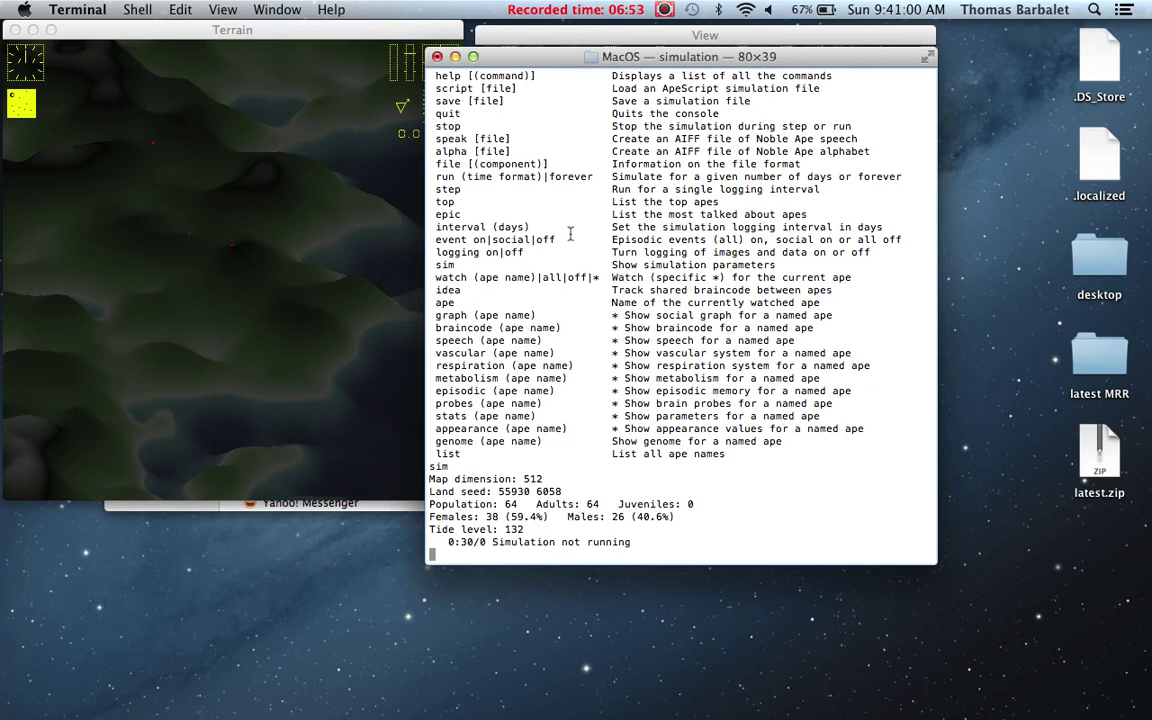
- Print the watched ape's name and its genome sequences with the ape and genome commands
{"action": "type", "text": "ape"}
{"action": "key", "text": "Return"}
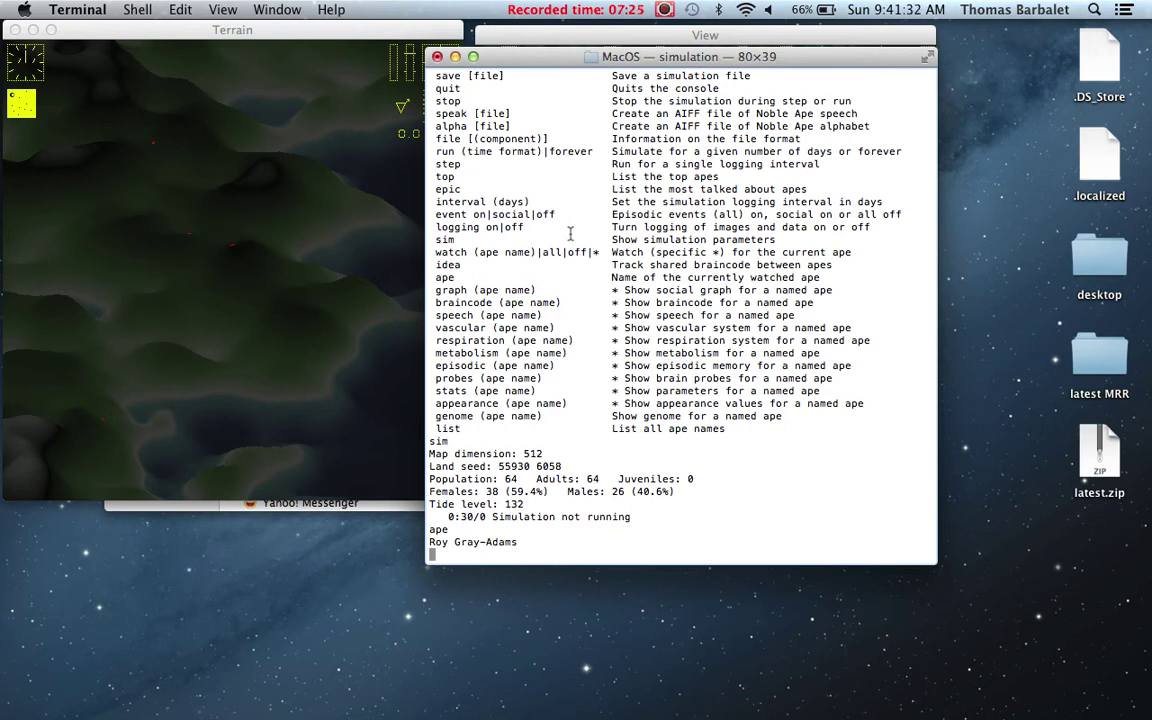
{"action": "type", "text": "genome"}
{"action": "key", "text": "Return"}
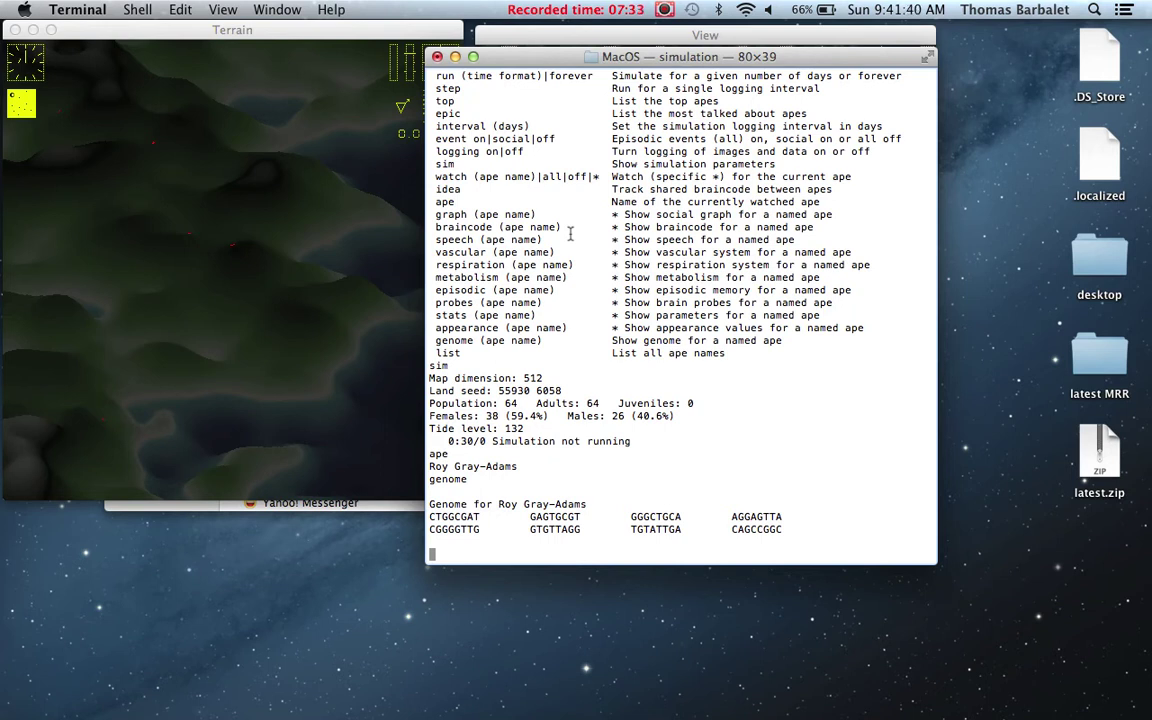
- List every ape's name, then start the simulation with run forever
{"action": "type", "text": "list"}
{"action": "key", "text": "Return"}
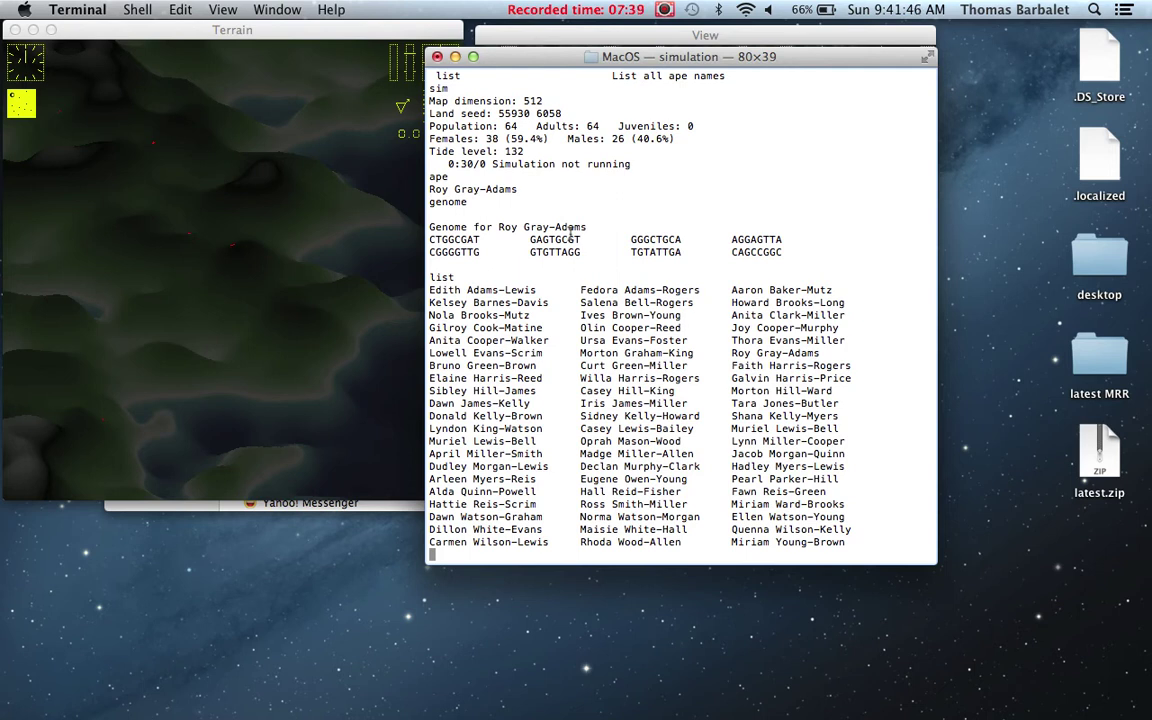
{"action": "type", "text": "run forever"}
{"action": "key", "text": "Return"}
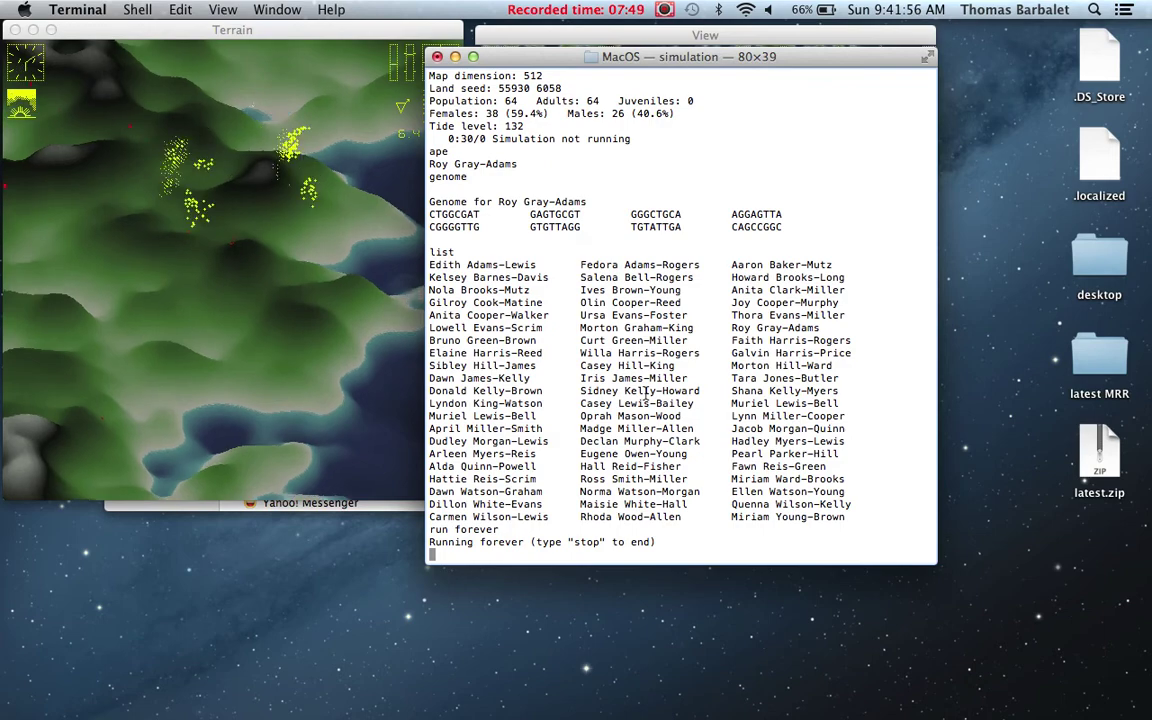
- Turn all event logging on, then off, then log only social events with event social
{"action": "type", "text": "event "}
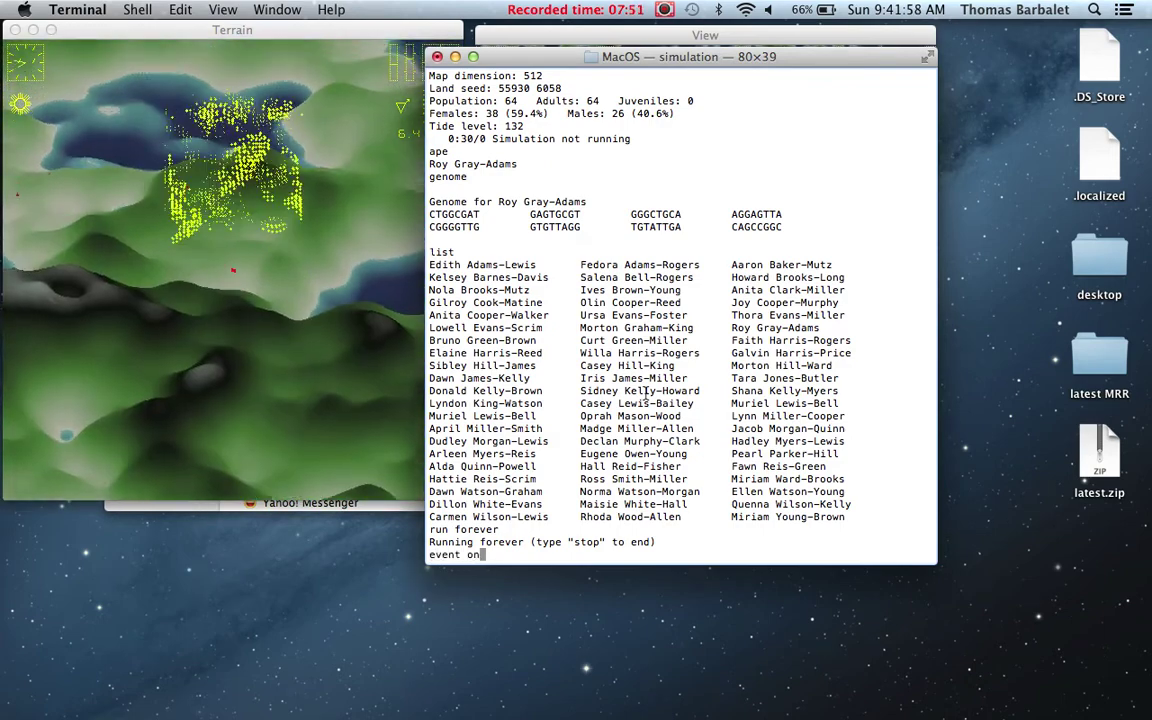
{"action": "type", "text": "on"}
{"action": "key", "text": "Return"}
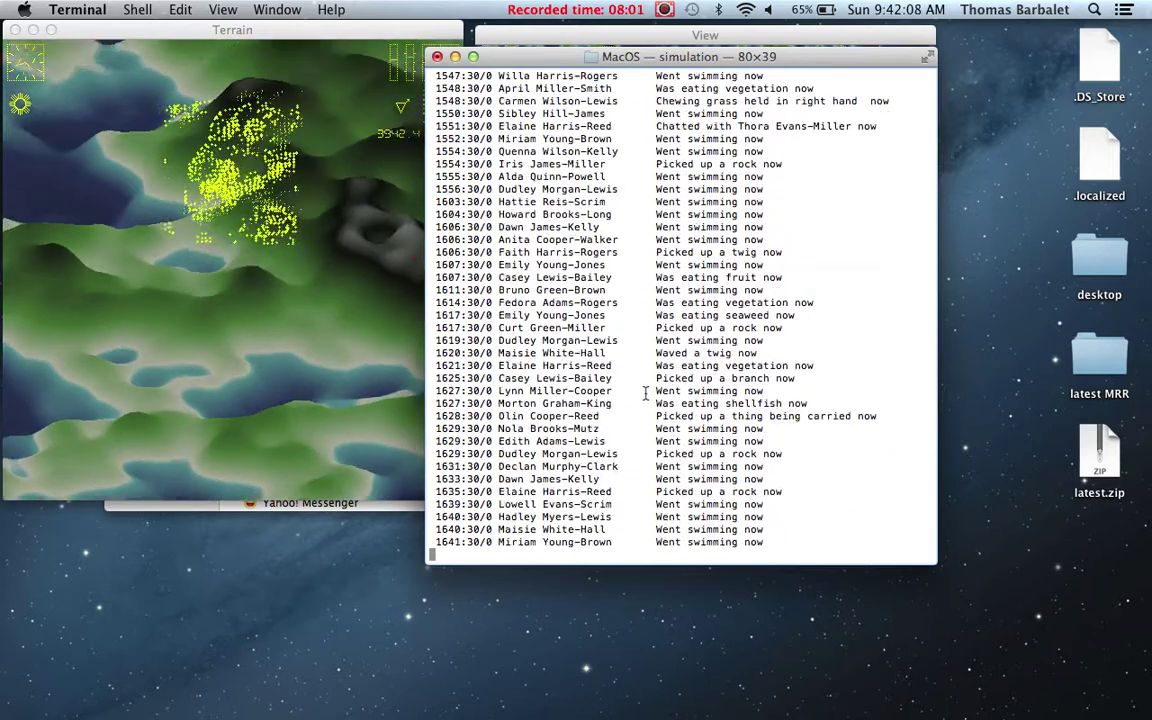
{"action": "type", "text": "ff"}
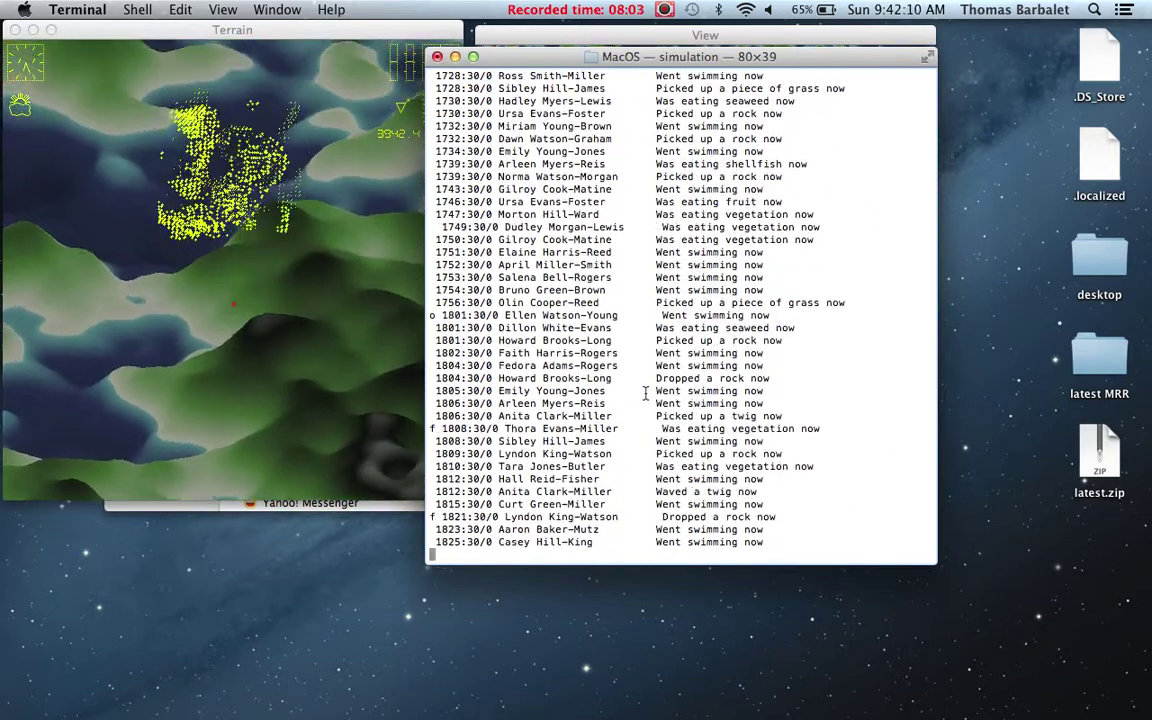
{"action": "key", "text": "Return"}
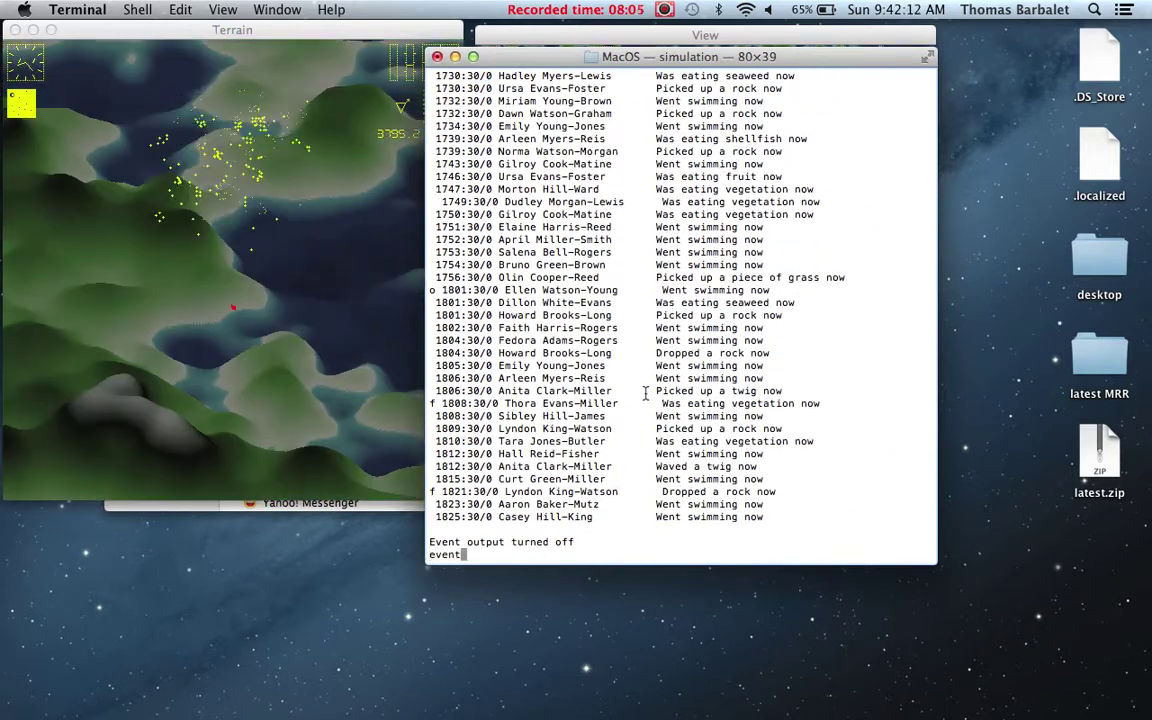
{"action": "type", "text": "event social"}
{"action": "key", "text": "Return"}
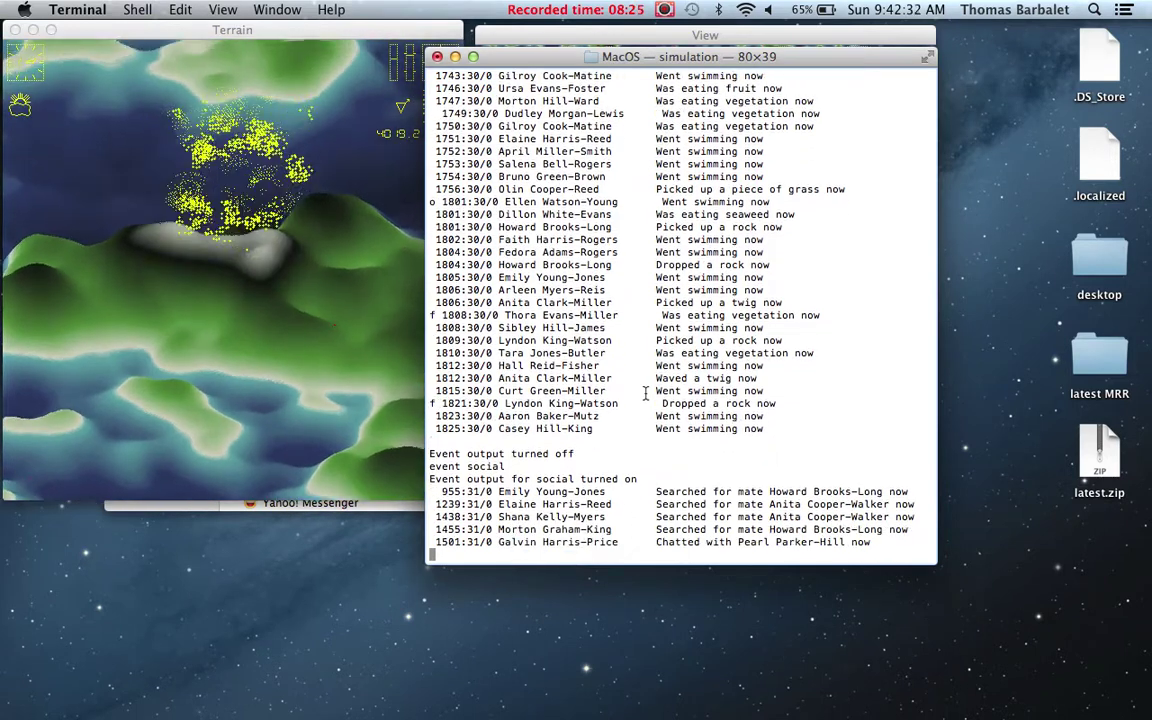
- Move the Terminal aside and bring the View map window forward
{"action": "left_click_drag", "start_coordinate": [643, 56], "coordinate": [810, 244]}
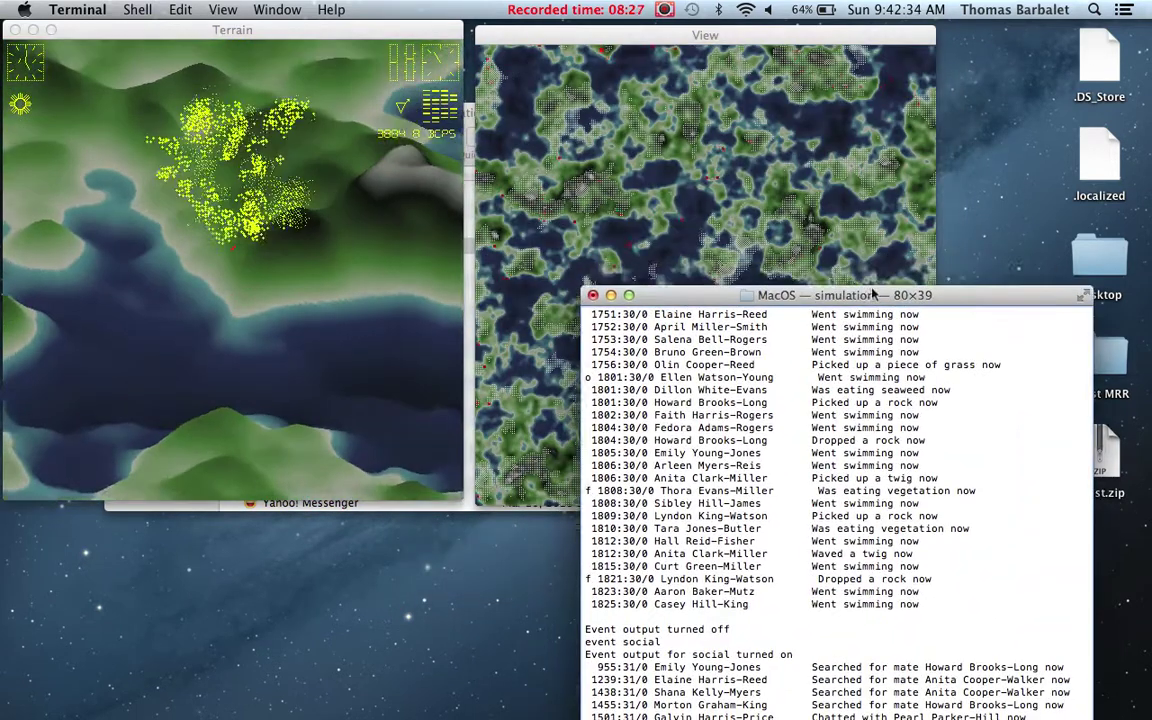
{"action": "left_click", "coordinate": [706, 150]}
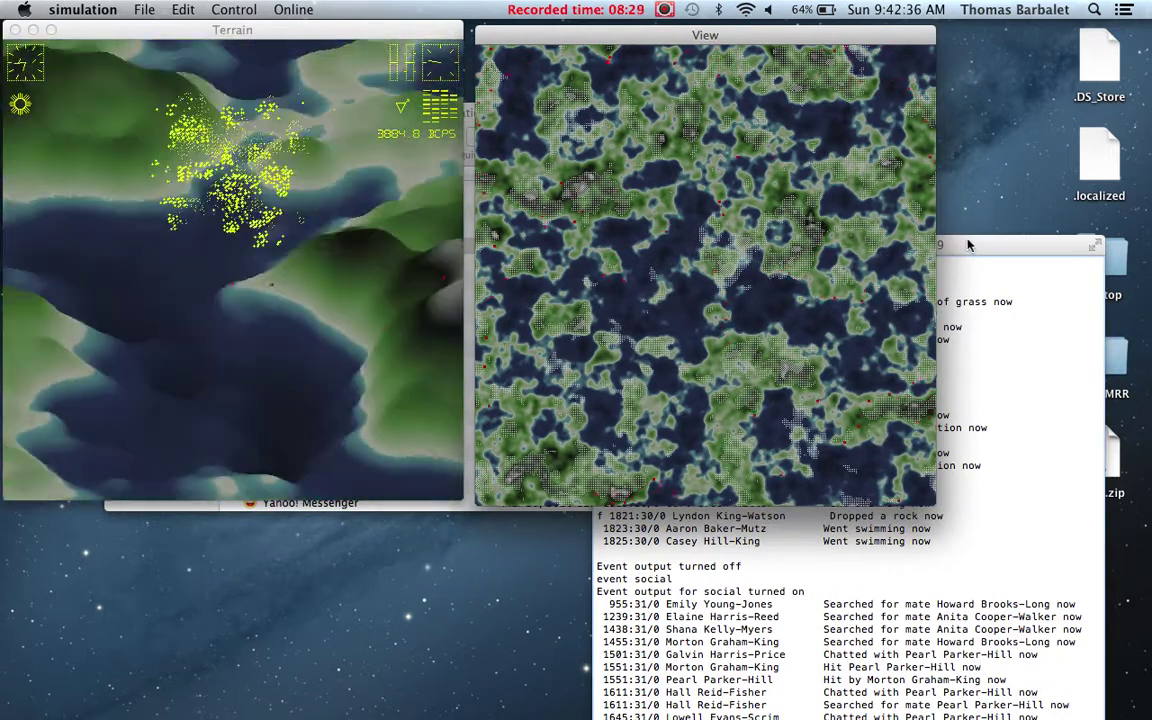
{"action": "left_click_drag", "start_coordinate": [968, 244], "coordinate": [1021, 156]}
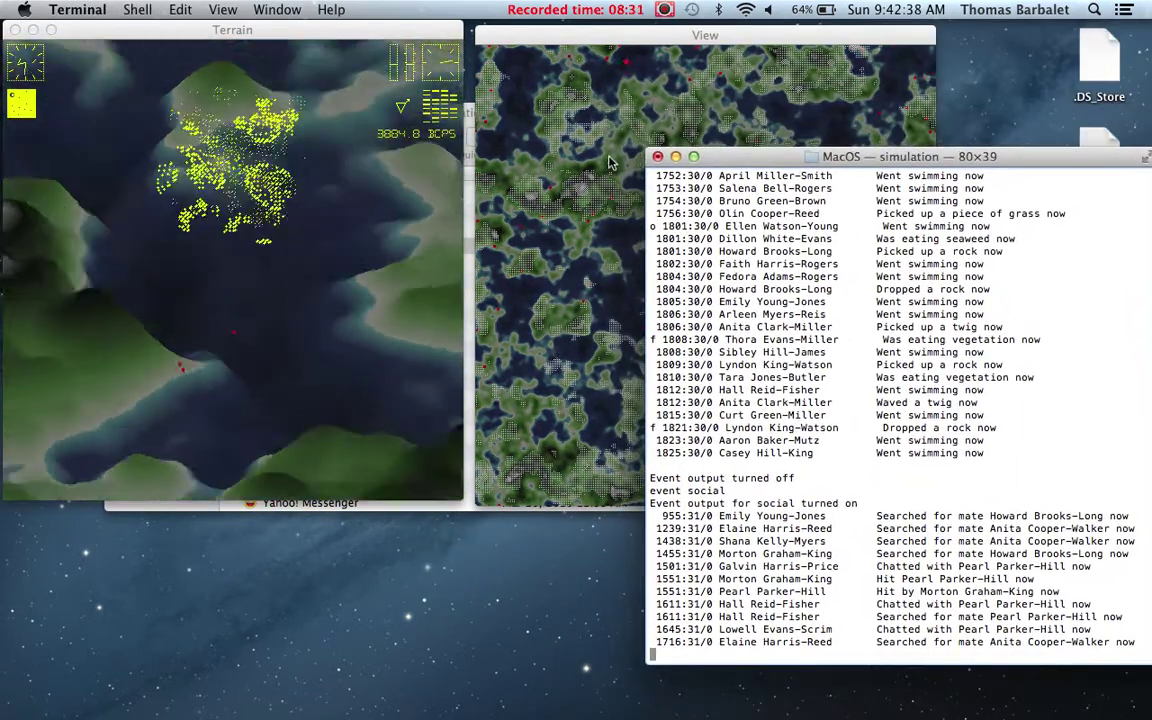
{"action": "left_click", "coordinate": [596, 157]}
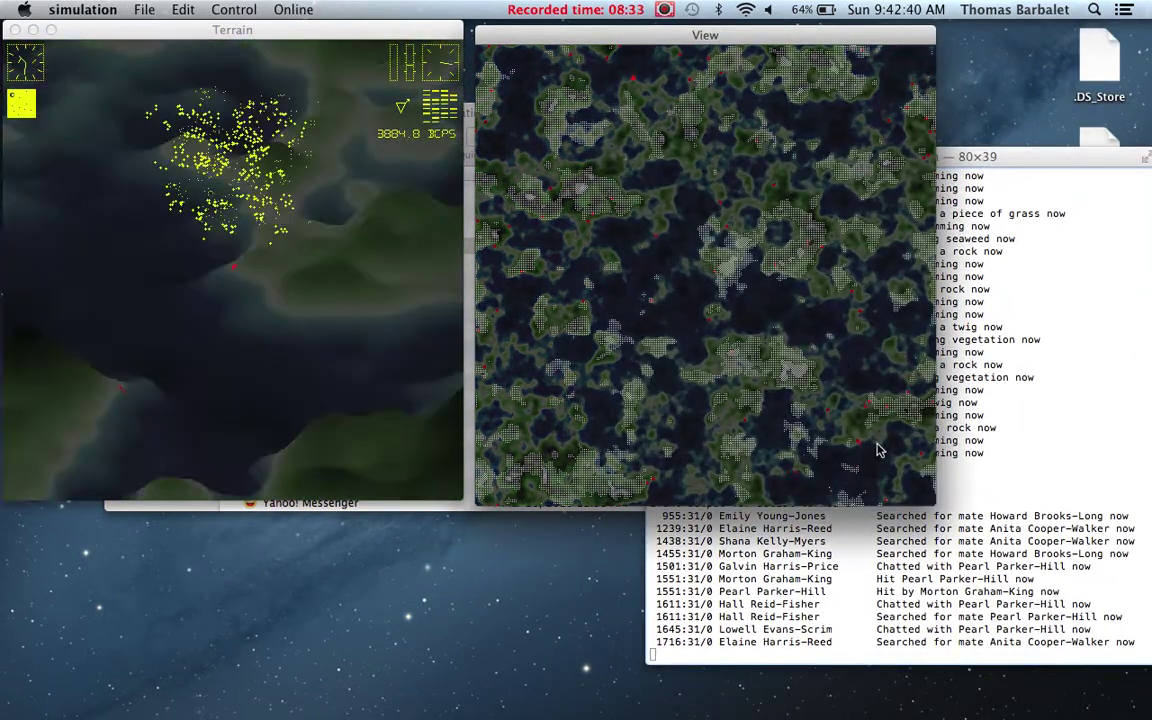
{"action": "left_click", "coordinate": [862, 447]}
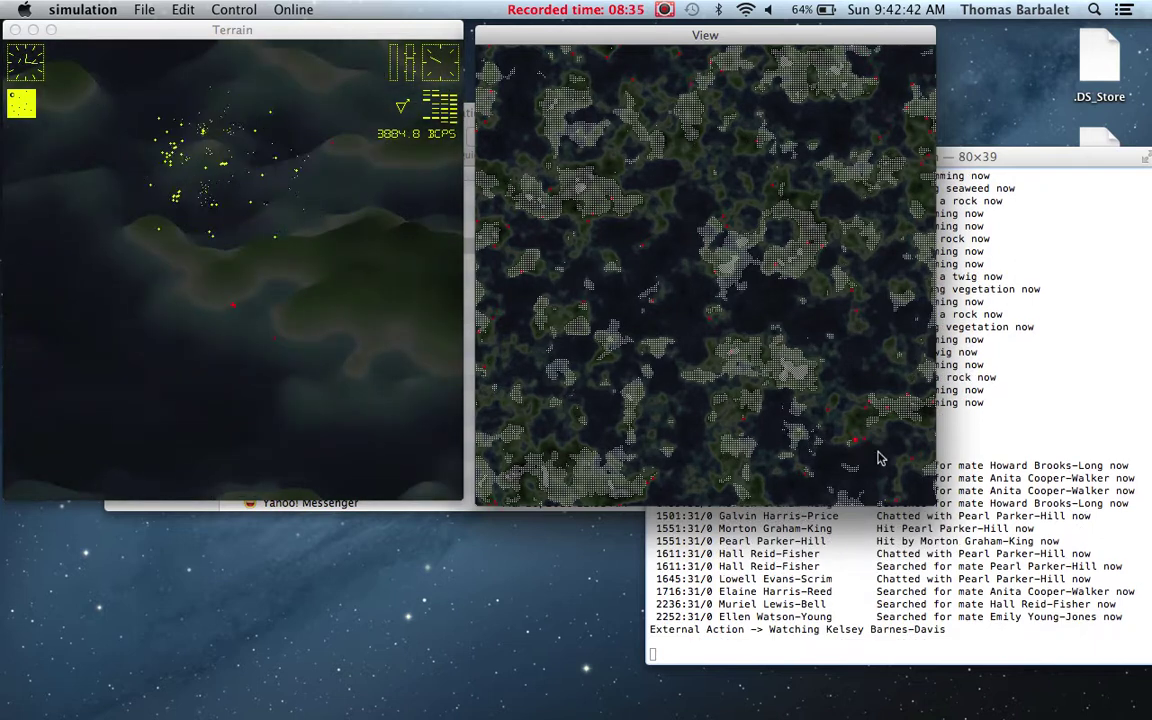
{"action": "left_click", "coordinate": [868, 413]}
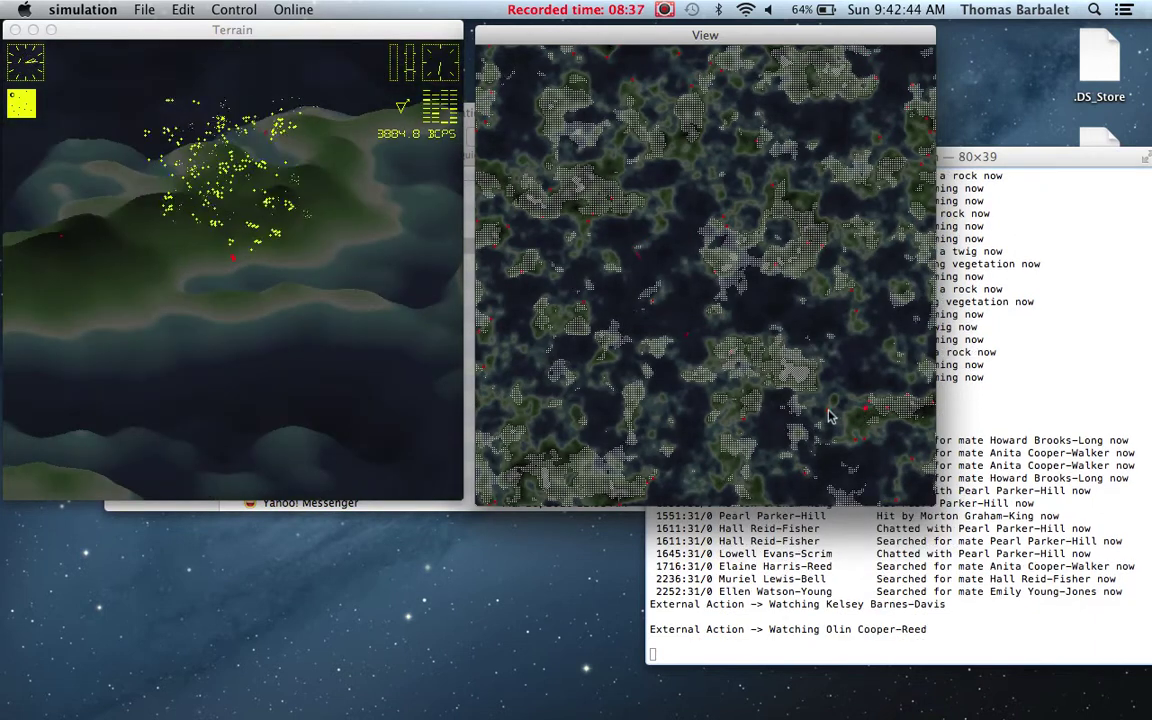
{"action": "left_click", "coordinate": [750, 375]}
{"action": "left_click", "coordinate": [998, 490]}
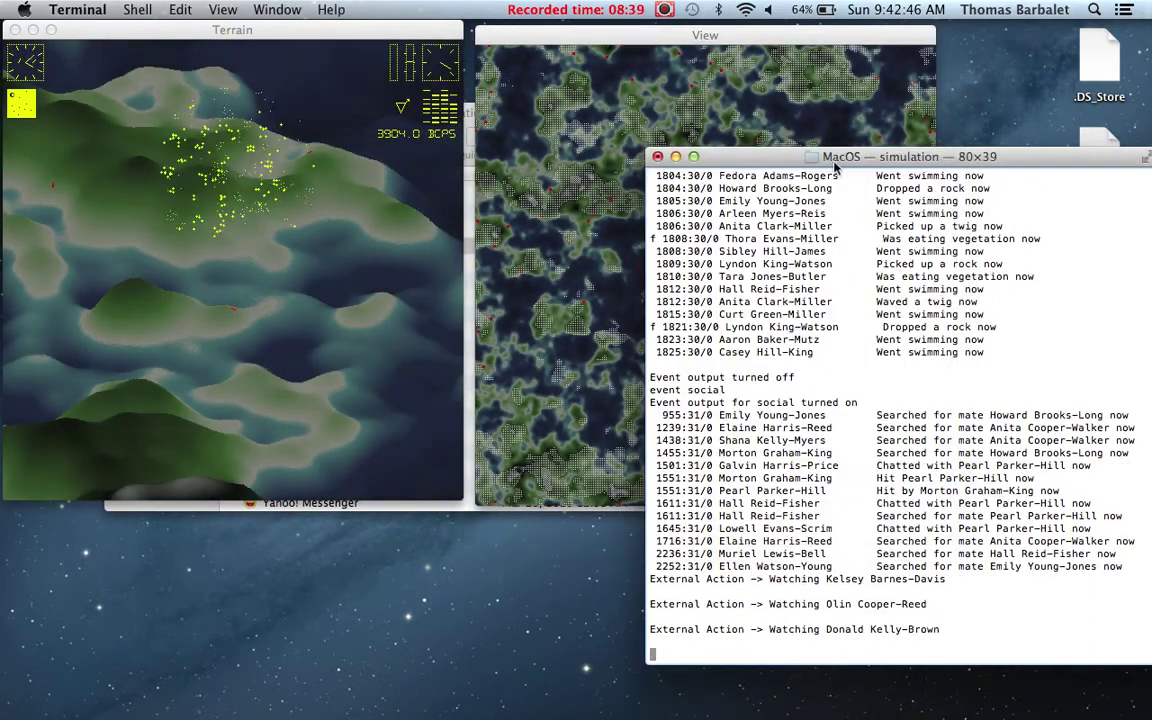
{"action": "left_click_drag", "start_coordinate": [752, 152], "coordinate": [617, 64]}
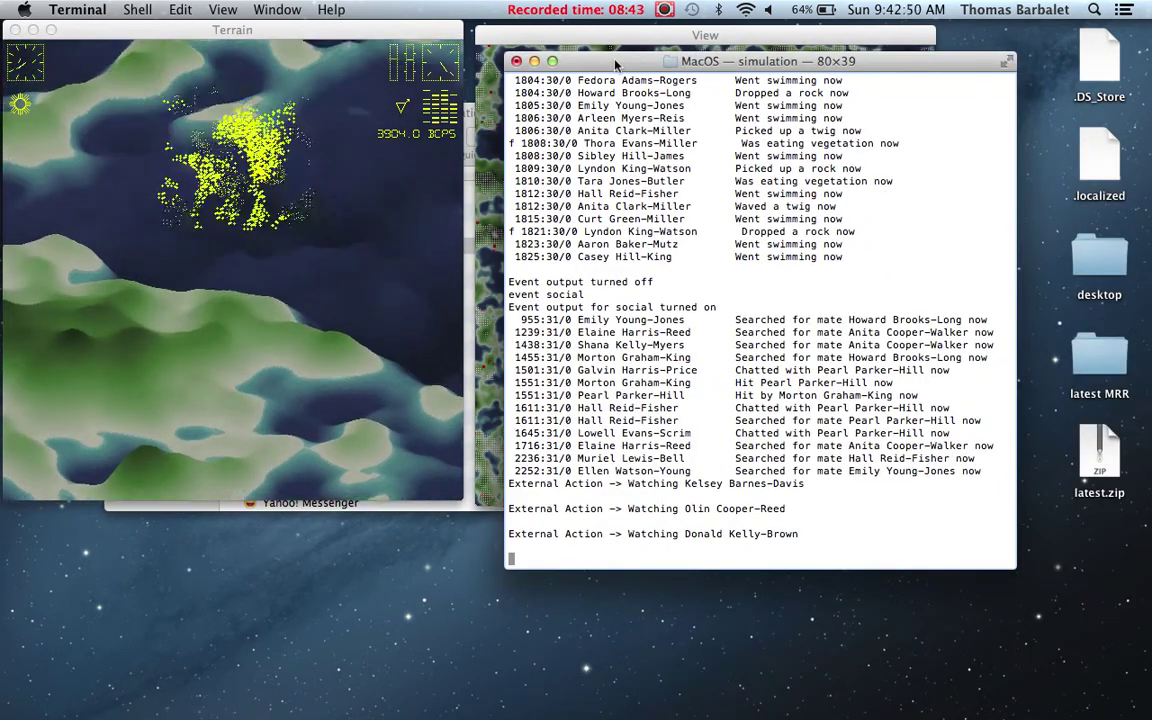
{"action": "type", "text": "event off"}
{"action": "key", "text": "Return"}
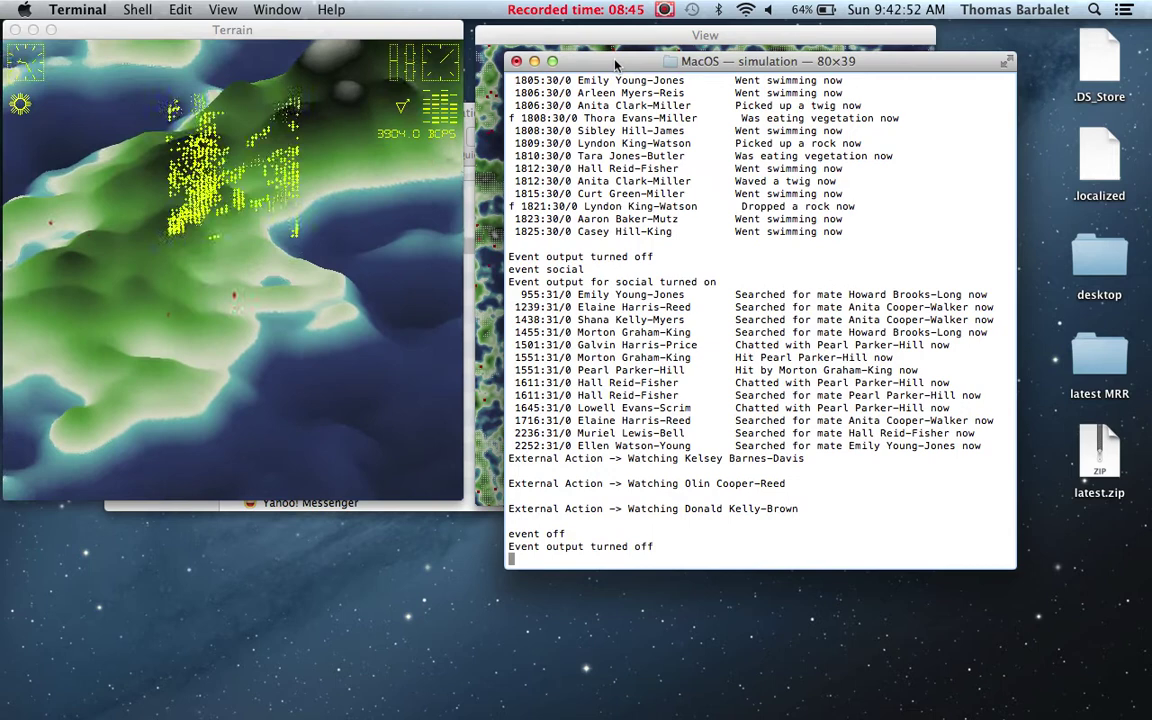
{"action": "type", "text": "watch all"}
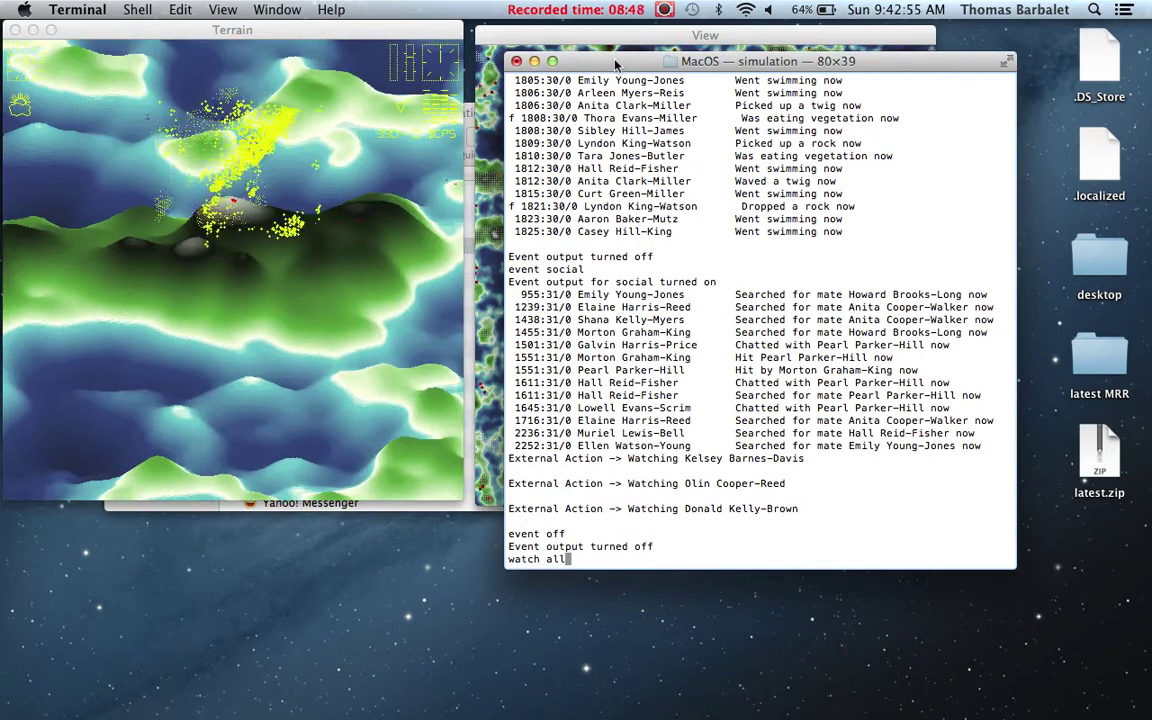
{"action": "key", "text": "Return"}
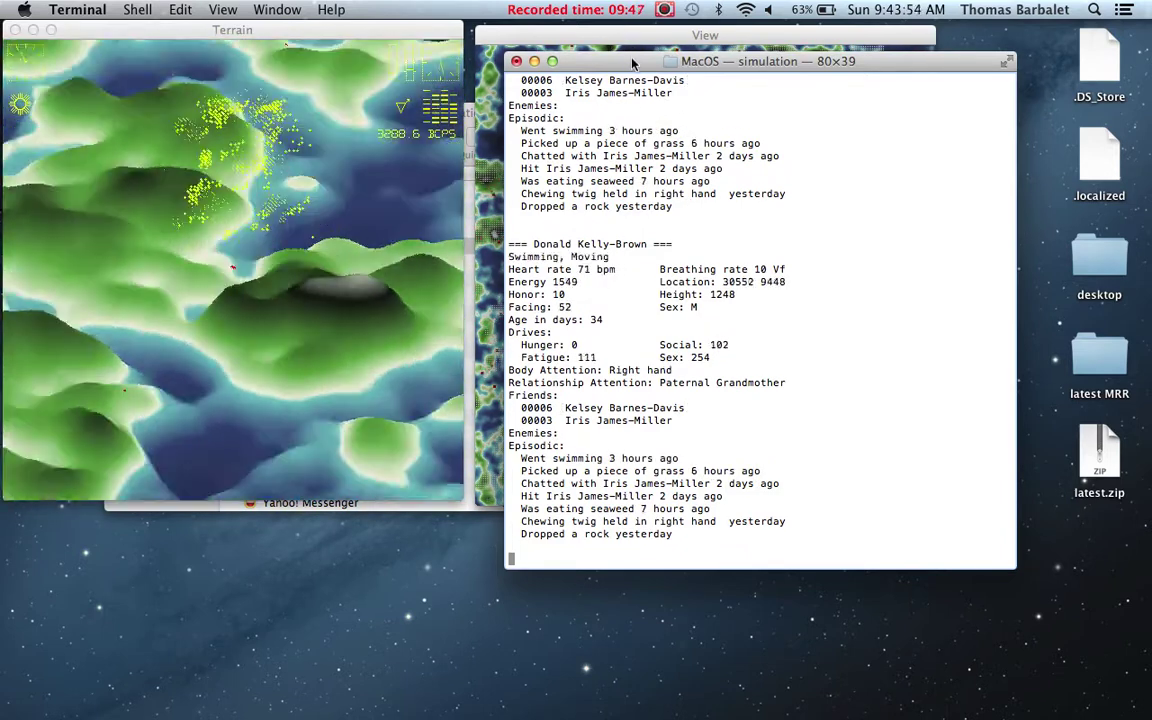
{"action": "left_click_drag", "start_coordinate": [632, 63], "coordinate": [704, 137]}
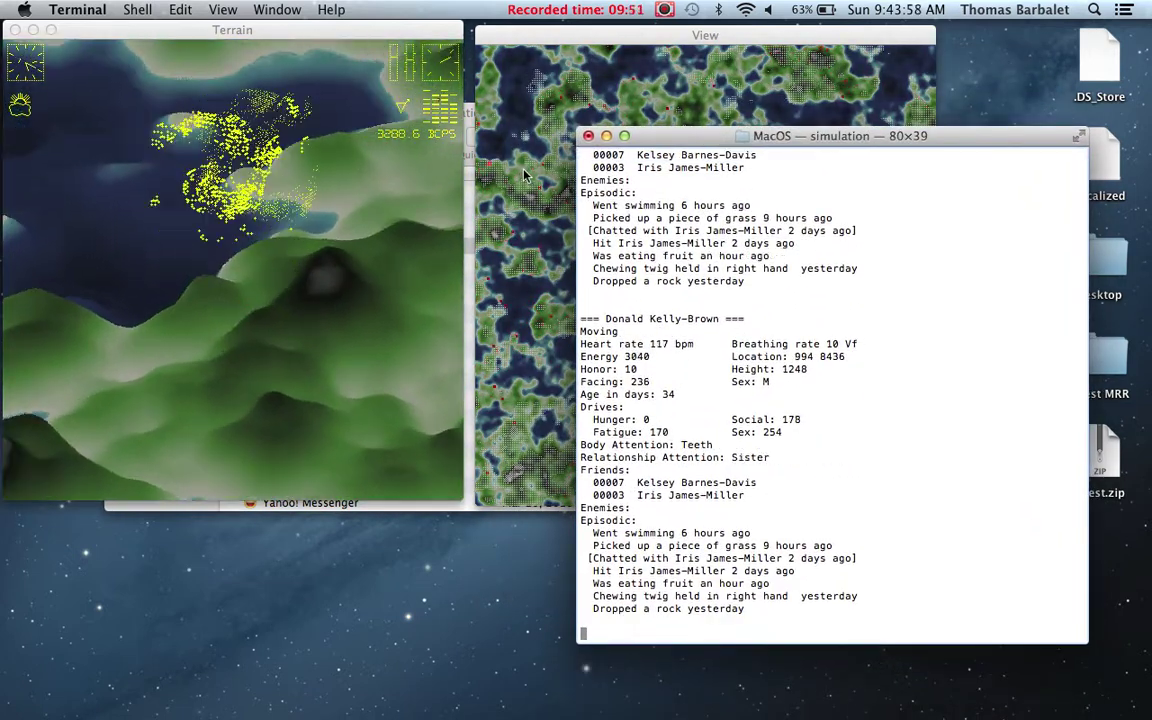
{"action": "left_click", "coordinate": [525, 175]}
- Draw the territory grid on the map, watch several apes, and enlarge the Terrain window to fill the screen
{"action": "left_click", "coordinate": [234, 9]}
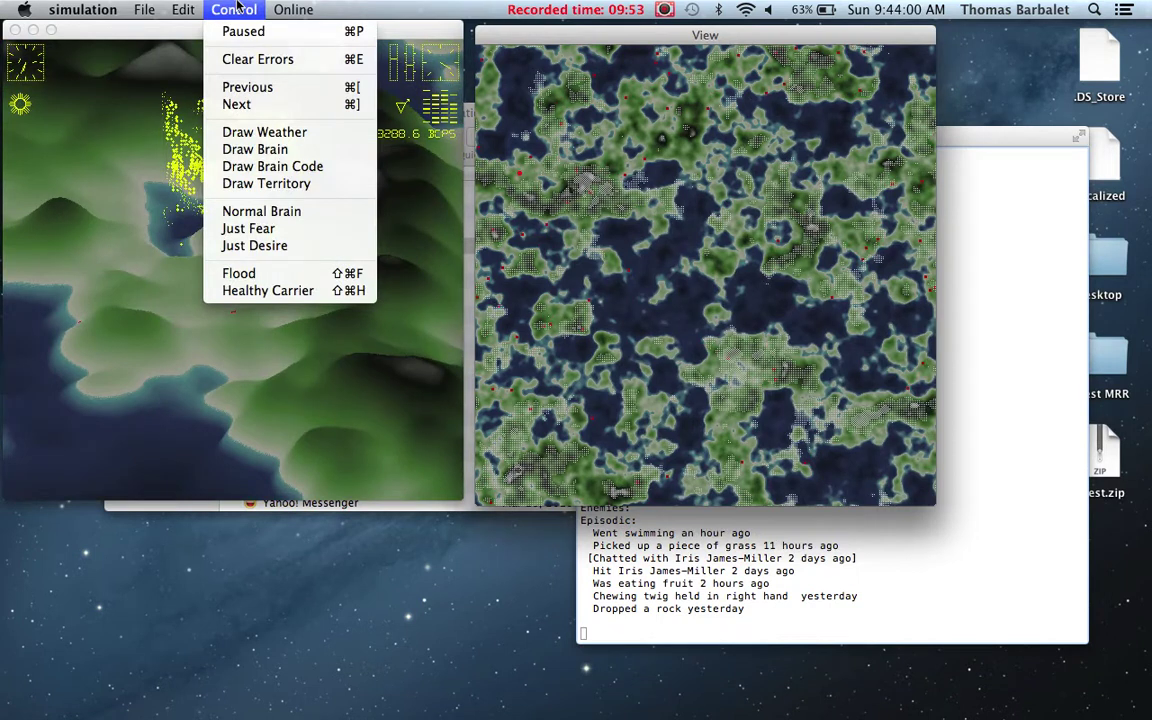
{"action": "left_click", "coordinate": [268, 185]}
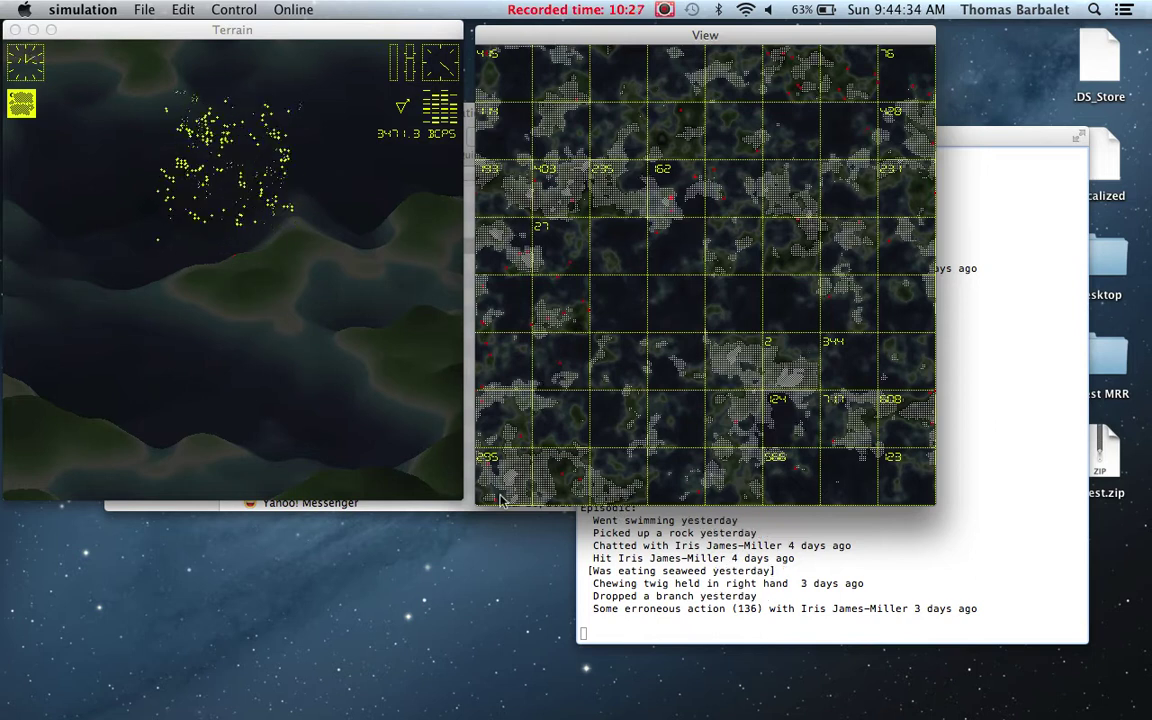
{"action": "left_click", "coordinate": [585, 307]}
{"action": "left_click", "coordinate": [560, 318]}
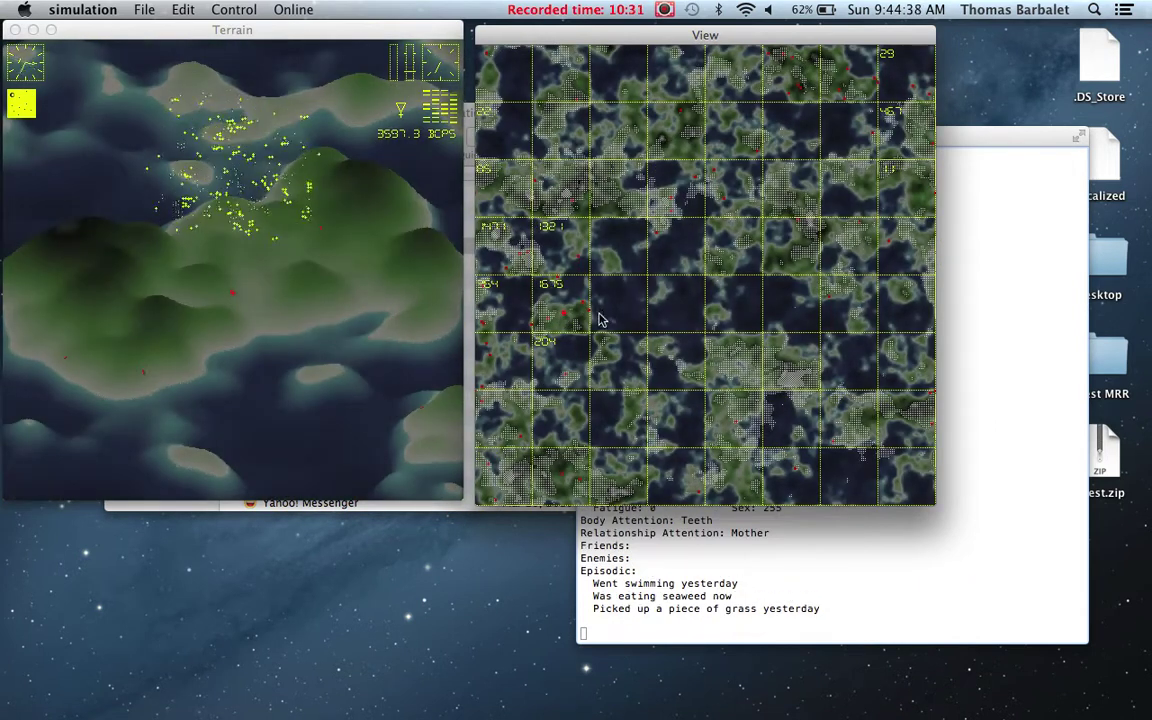
{"action": "left_click", "coordinate": [590, 315]}
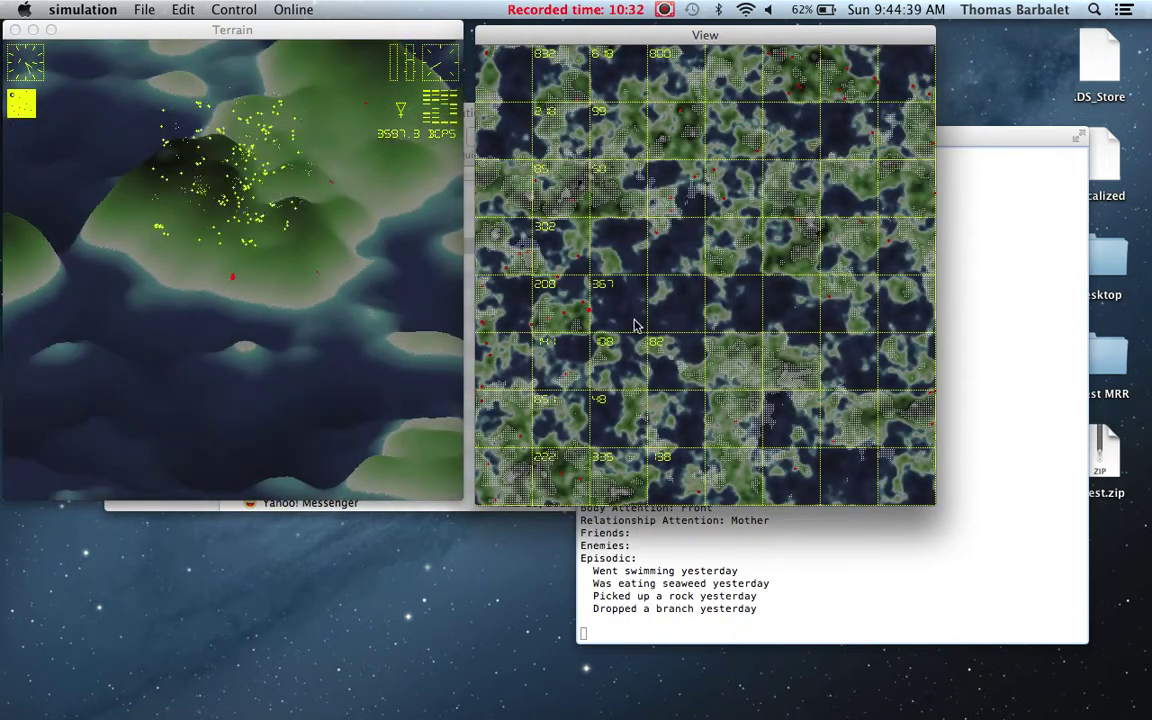
{"action": "left_click", "coordinate": [828, 302]}
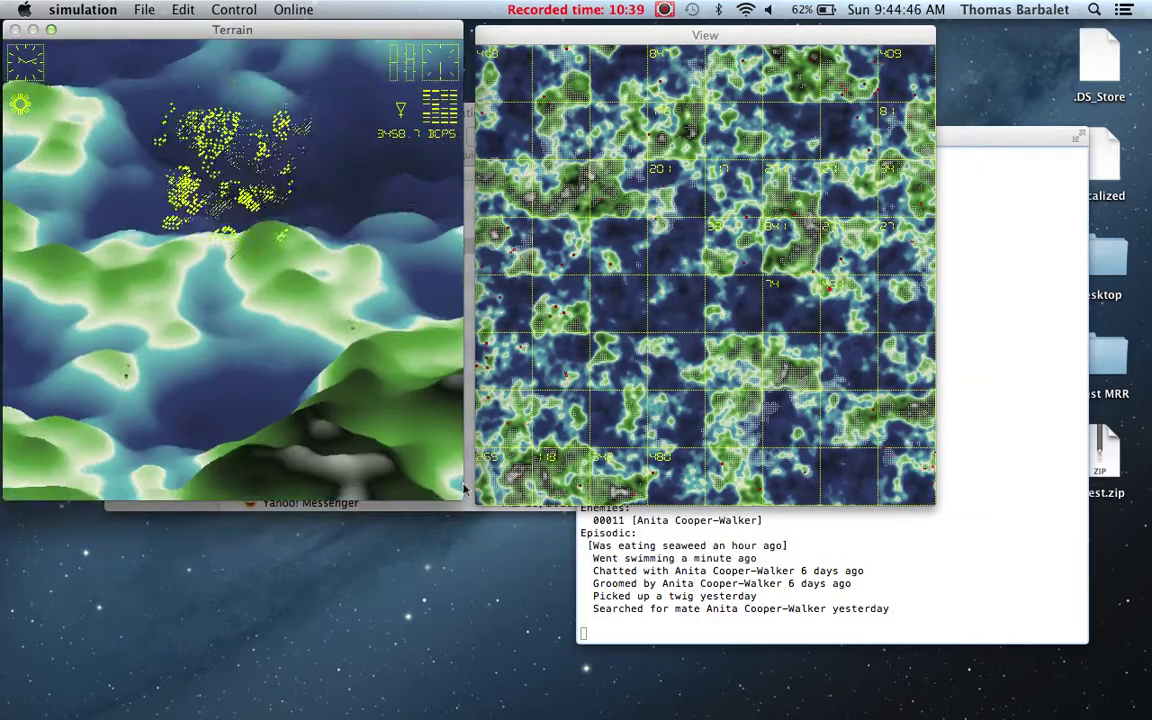
{"action": "left_click_drag", "start_coordinate": [457, 501], "coordinate": [1138, 684]}
- Overlay the watched ape's brain code on the terrain and shrink the Terrain window back
{"action": "left_click", "coordinate": [240, 9]}
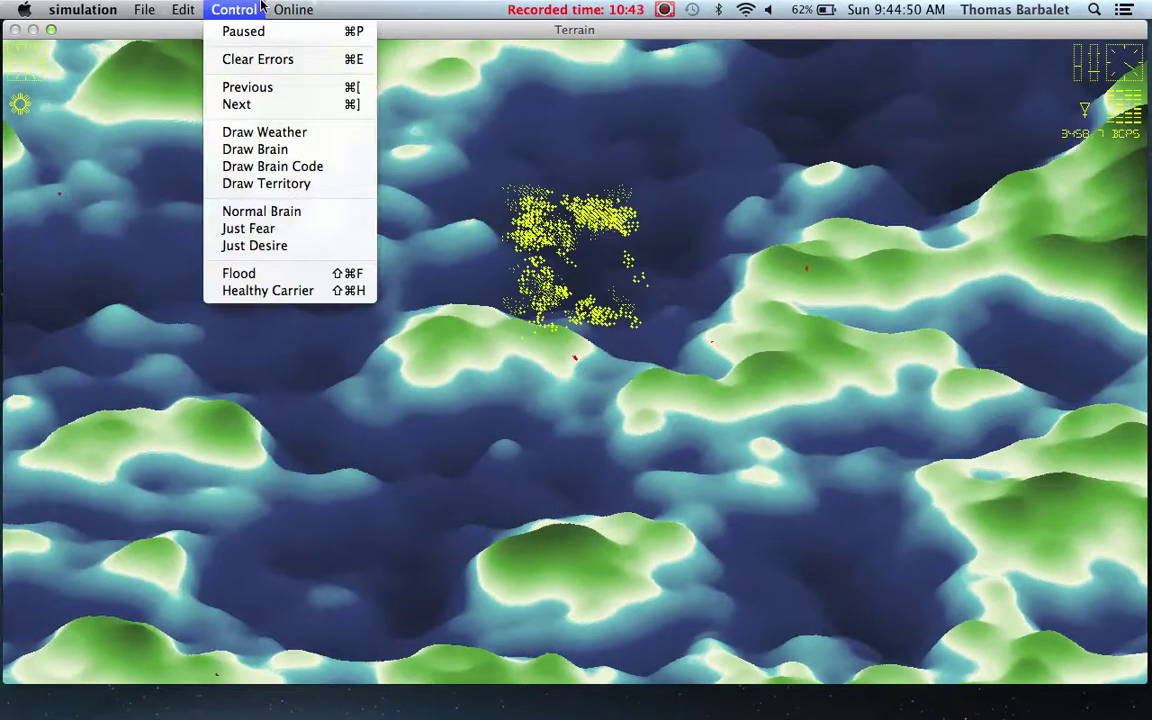
{"action": "mouse_move", "coordinate": [255, 5]}
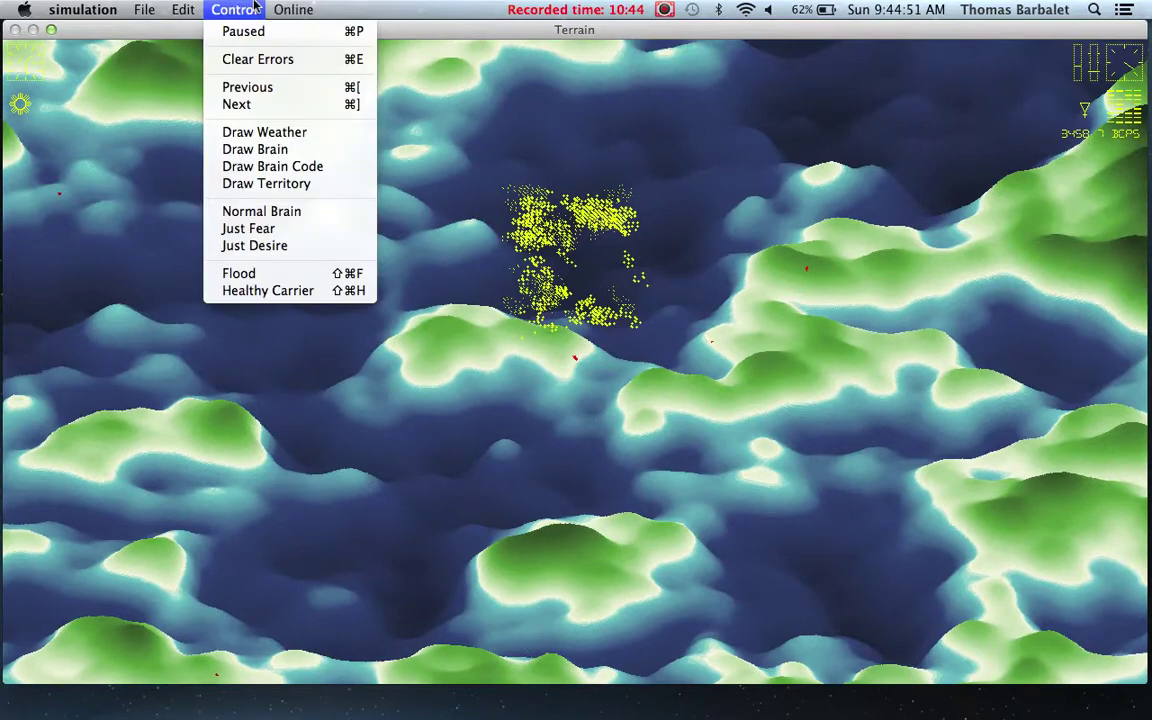
{"action": "left_click", "coordinate": [300, 167]}
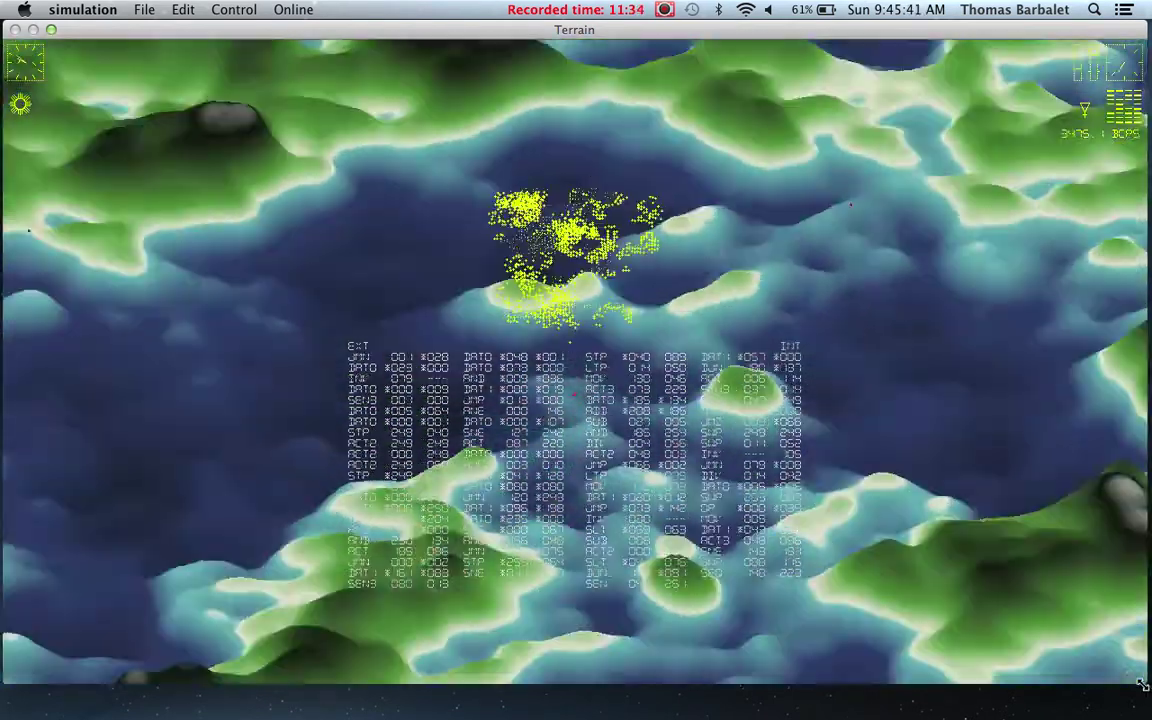
{"action": "left_click_drag", "start_coordinate": [1148, 683], "coordinate": [408, 472]}
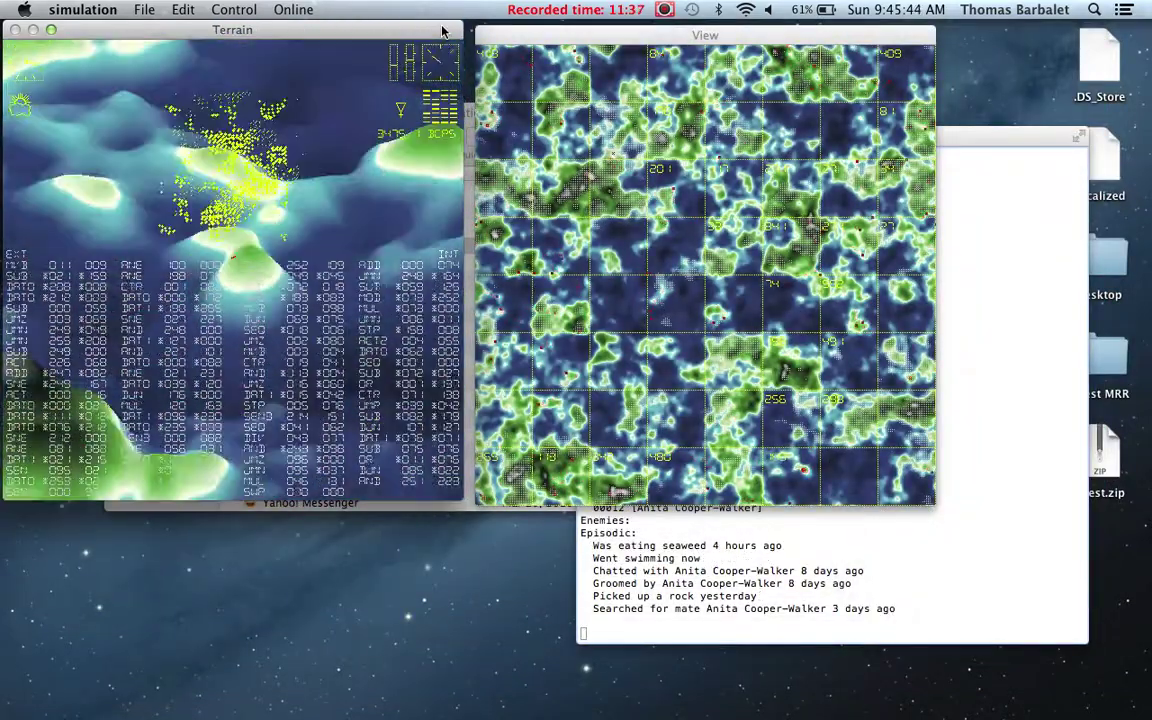